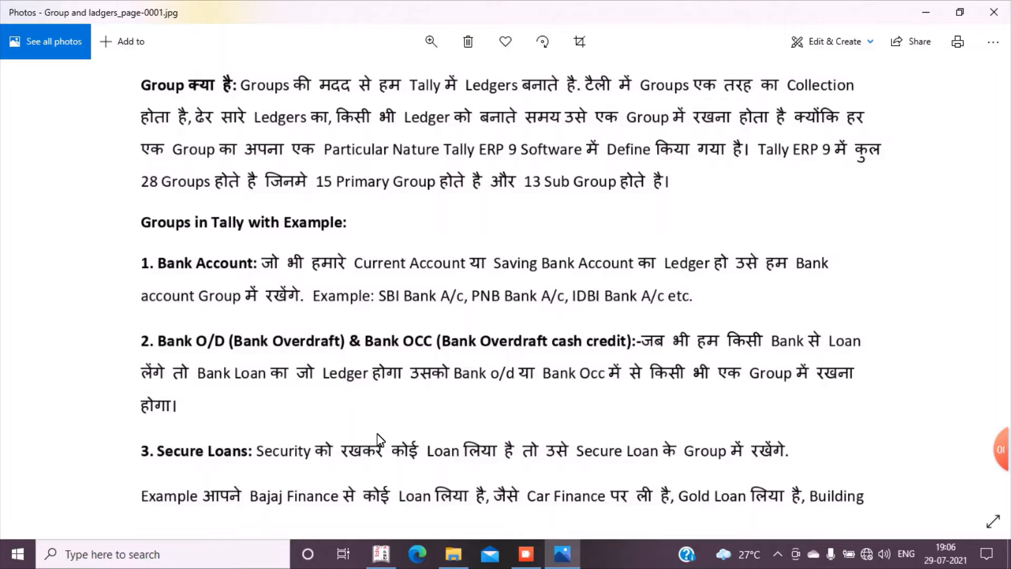
# Read through the notes image explaining the Tally groups, from Bank O/D and Secure Loans to Indirect Incomes
pyautogui.moveTo(508, 342); pyautogui.dragTo(522, 49)
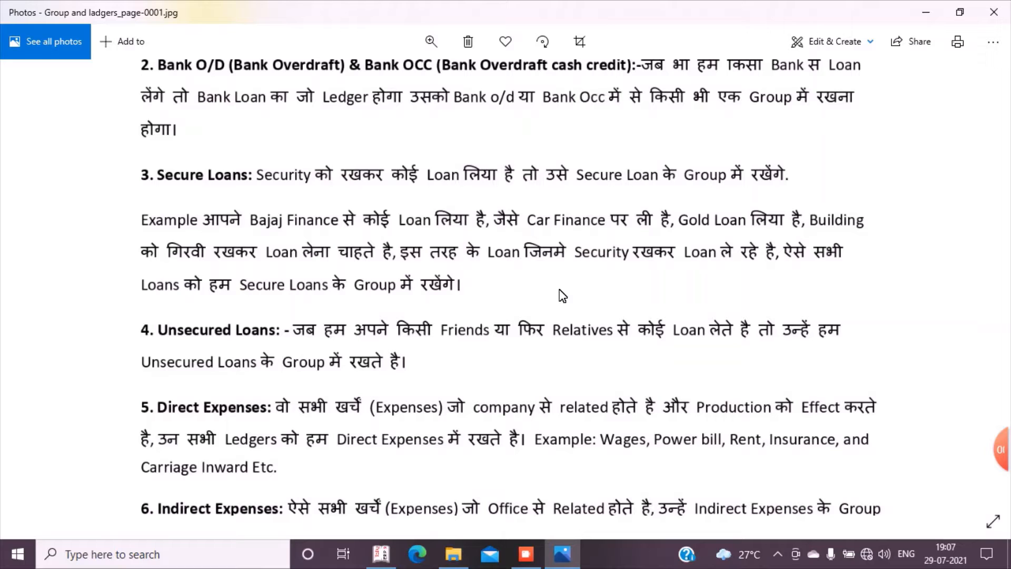
pyautogui.scroll(-3, 458, 401)
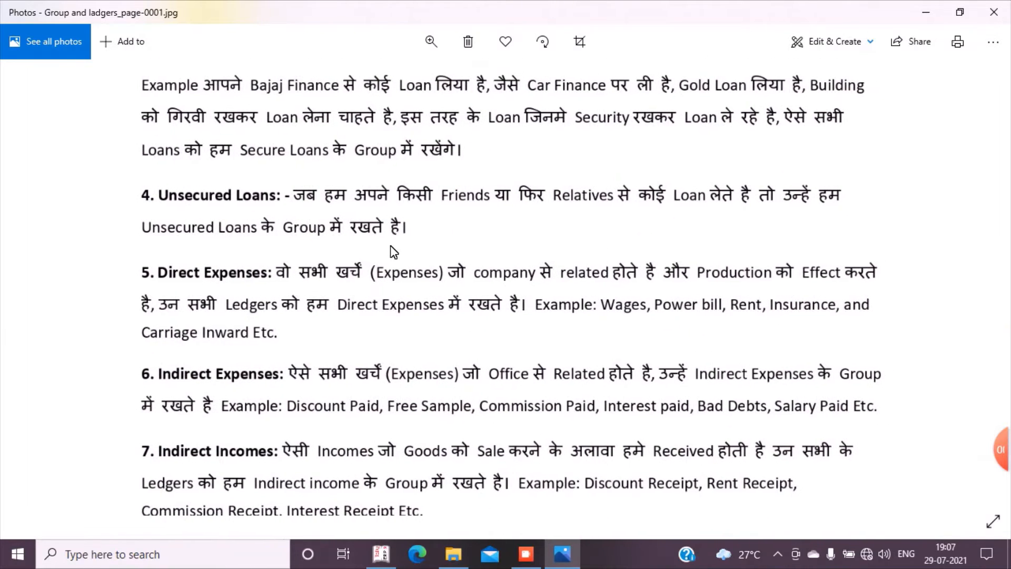
pyautogui.scroll(-2, 383, 414)
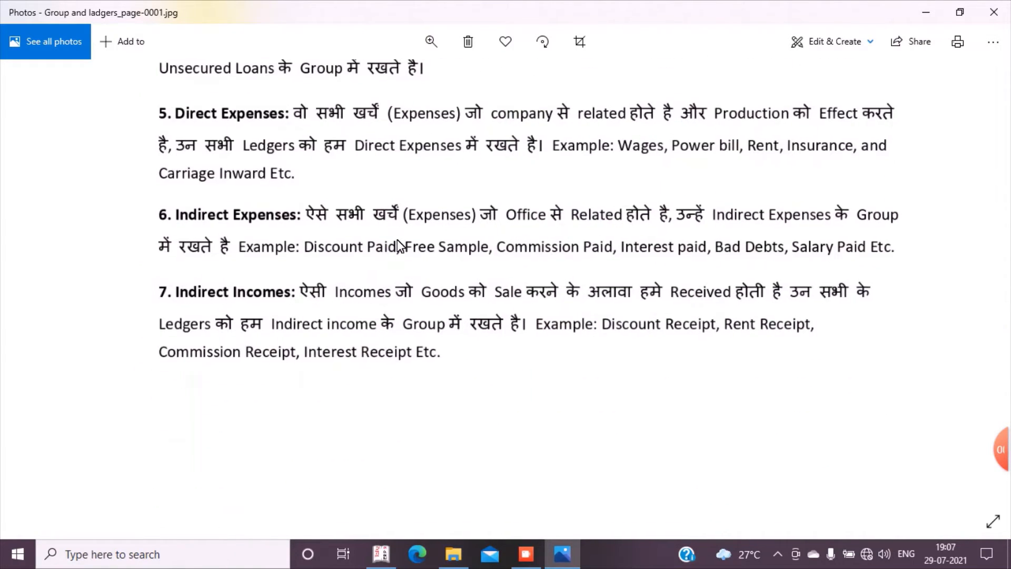
pyautogui.scroll(3, 419, 264)
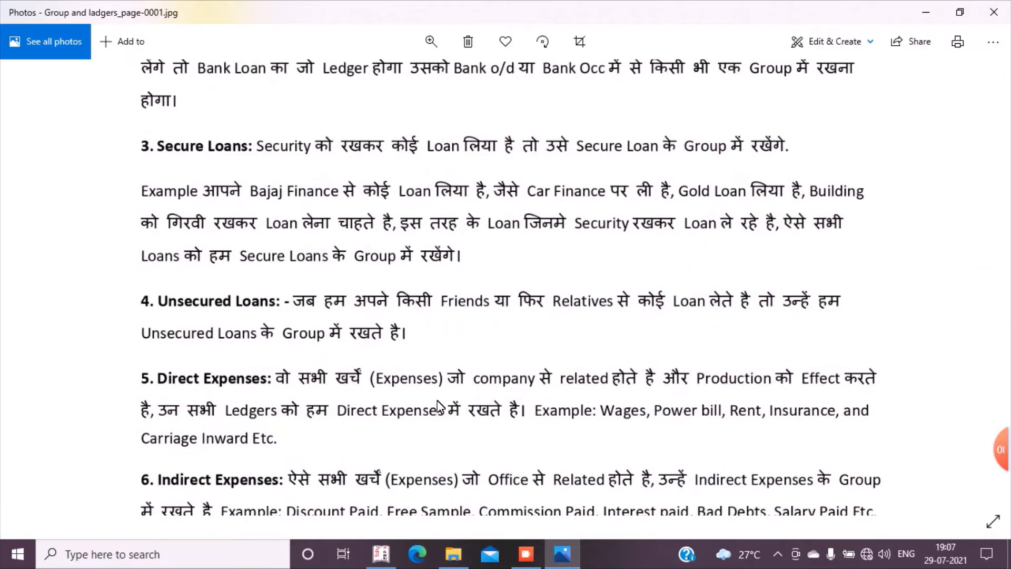
pyautogui.scroll(4, 416, 331)
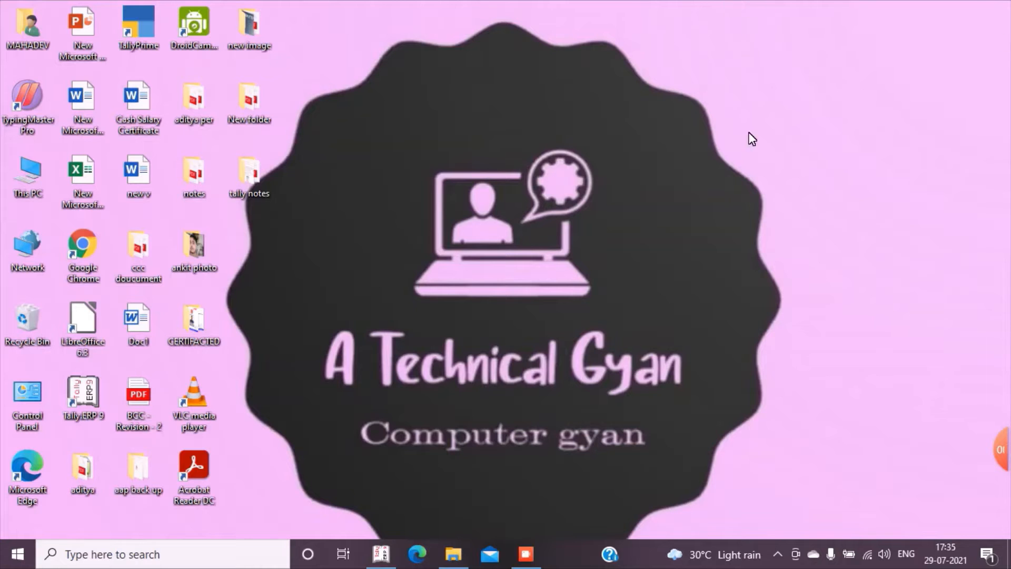
# Switch to Tally.ERP 9, enter Educational Mode and shut the open company Tcs Pvt Ltd
pyautogui.click(381, 553)
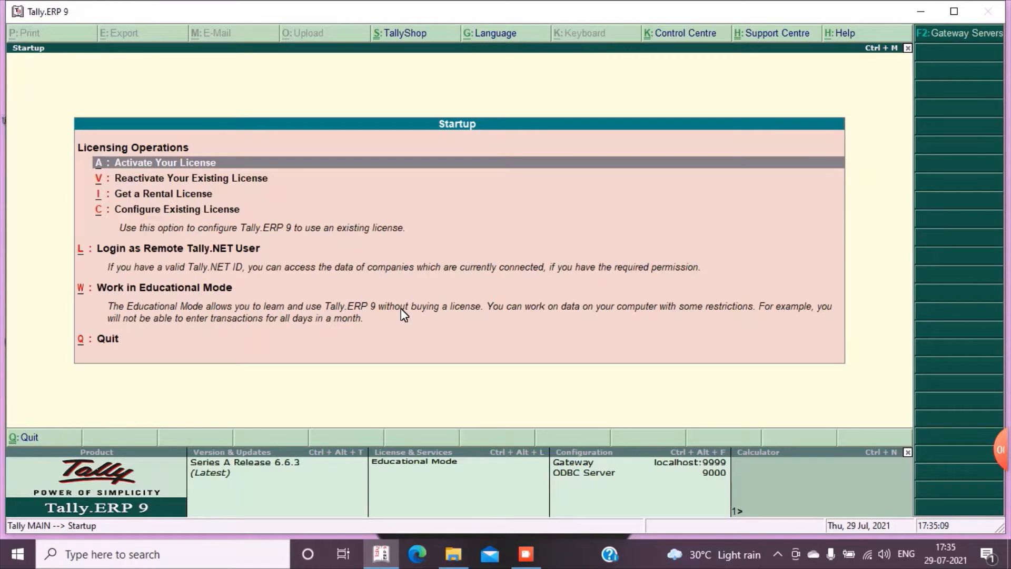
pyautogui.press('w')
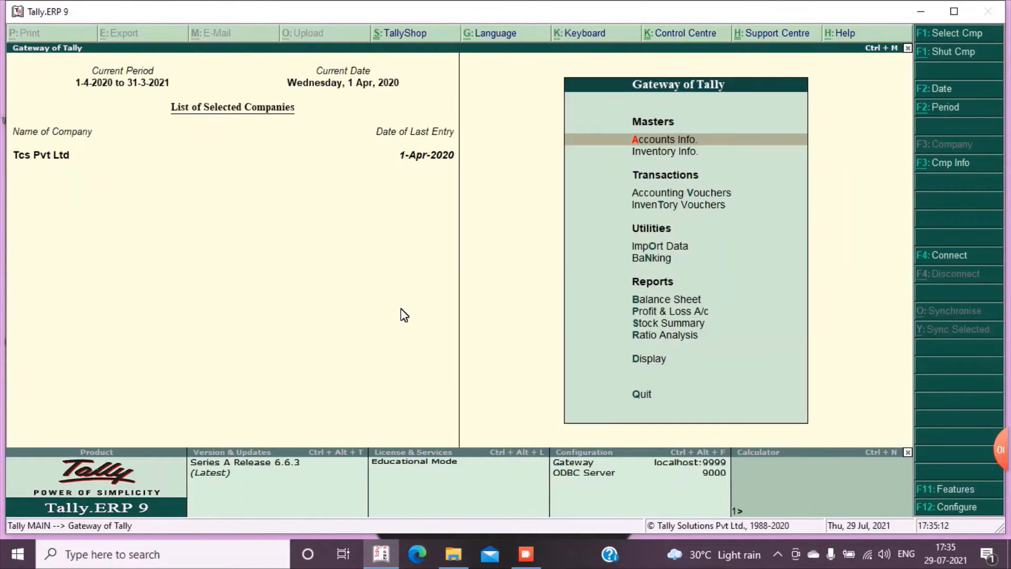
pyautogui.hotkey('alt', 'F1')
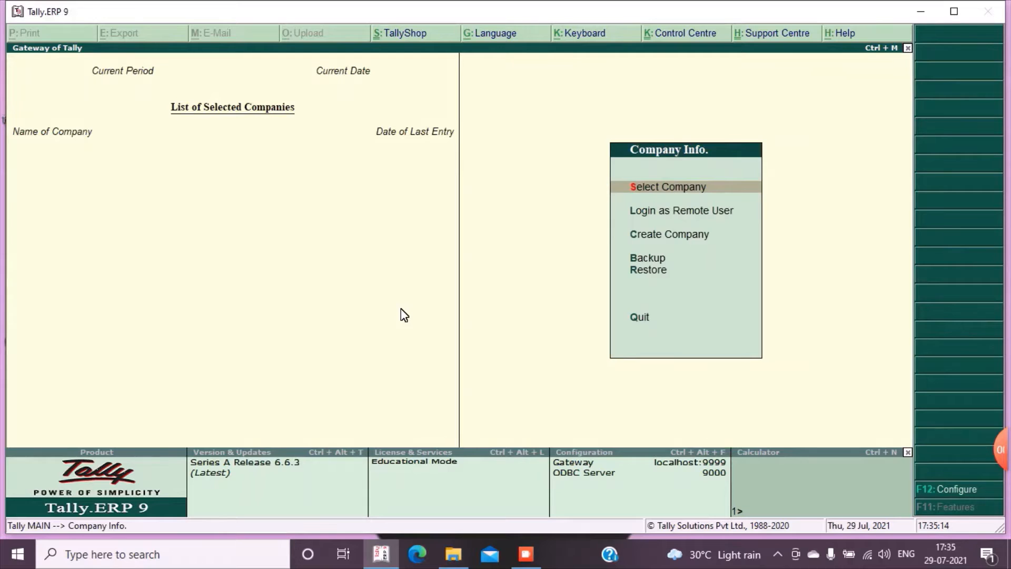
# Start creating a new company named Varsha Tredars and keep the same mailing name
pyautogui.press('c')
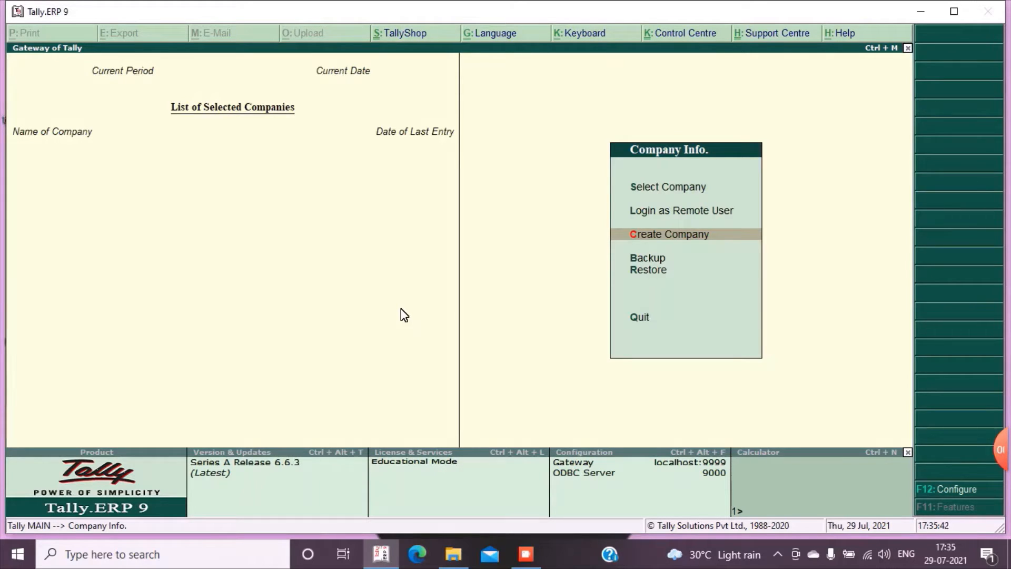
pyautogui.click(639, 241)
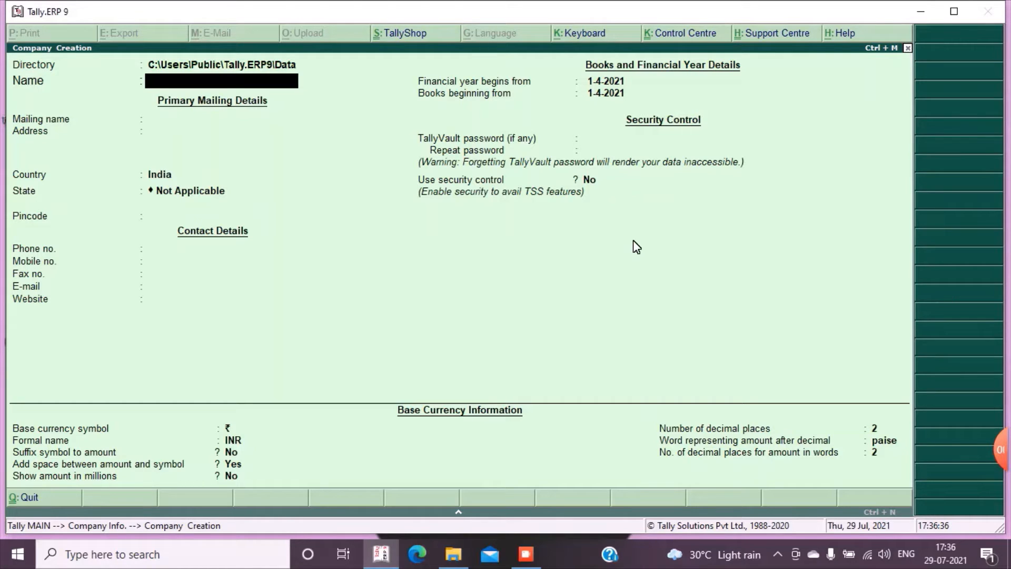
pyautogui.write('Varsha Tredars')
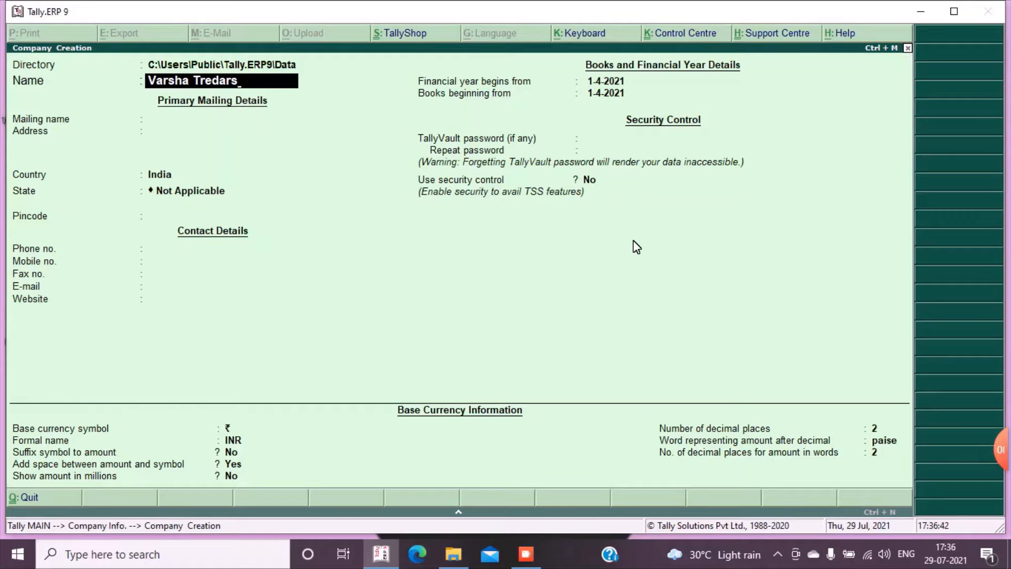
pyautogui.press('Return')
pyautogui.press('Return')
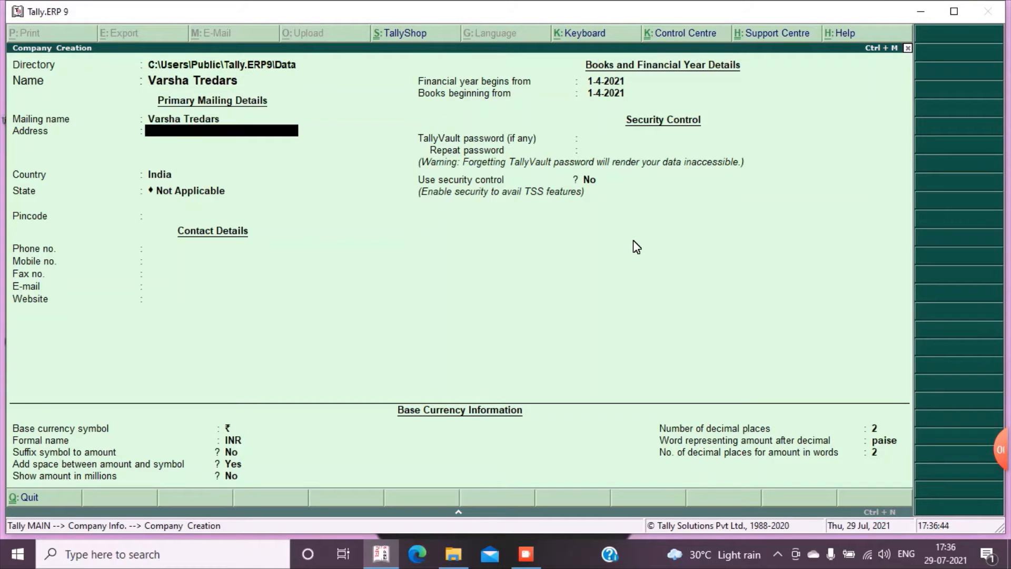
# Fill in the company's address and pincode, keeping India as the country and choosing Uttar Pradesh as the state
pyautogui.write('Sarnath')
pyautogui.press('Return')
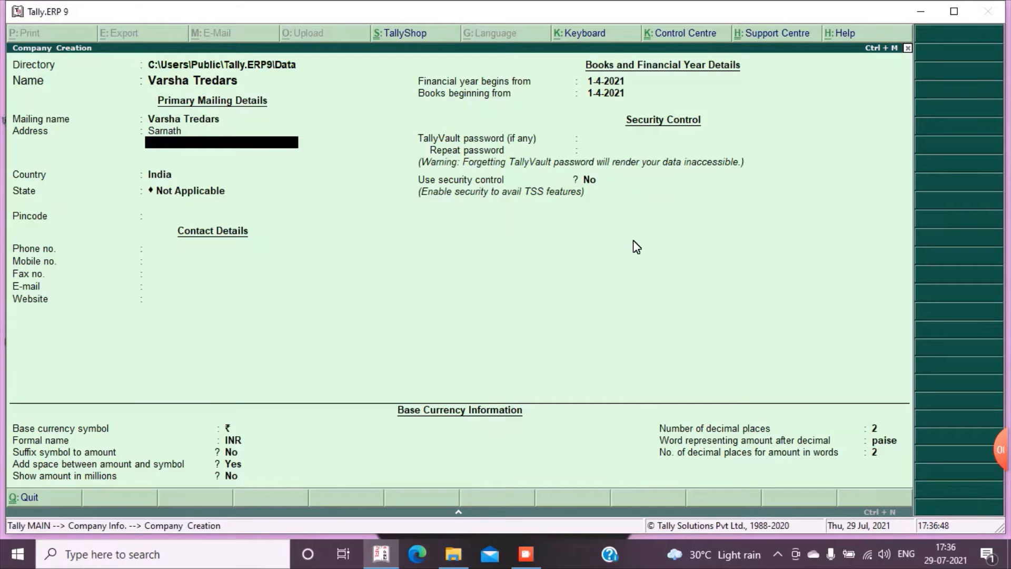
pyautogui.press('Return')
pyautogui.press('Return')
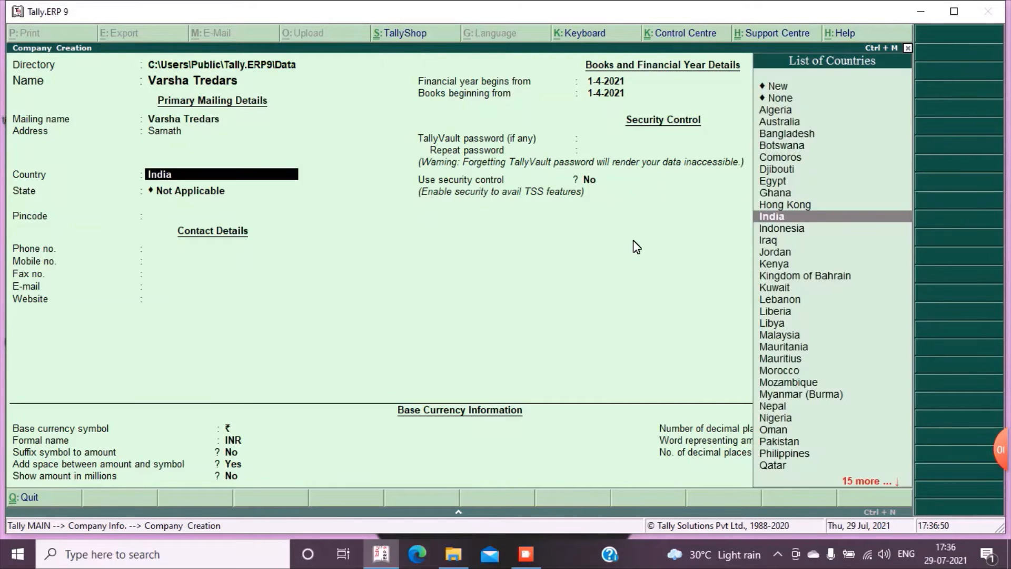
pyautogui.write('Ut')
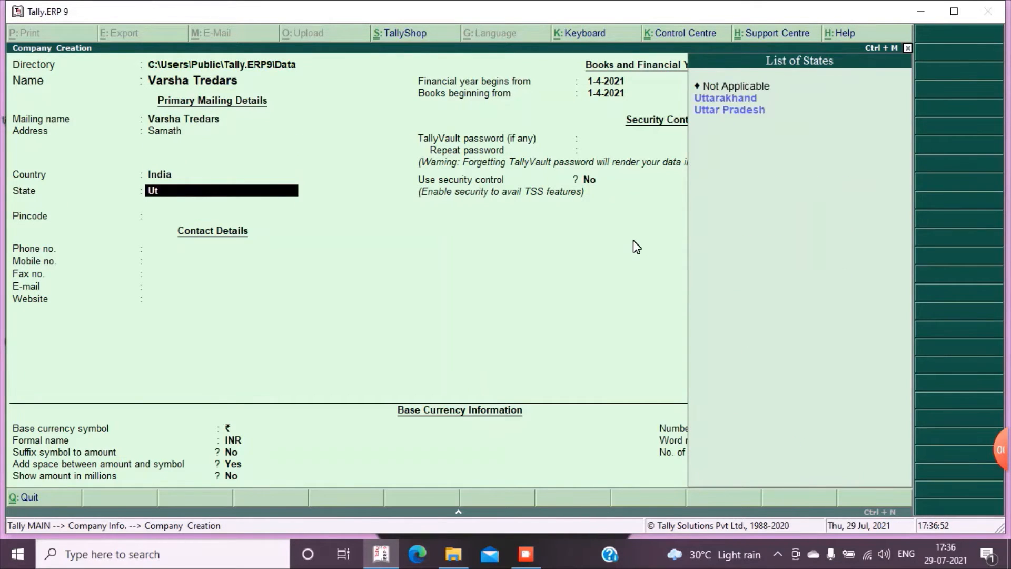
pyautogui.write('tarp')
pyautogui.press('Return')
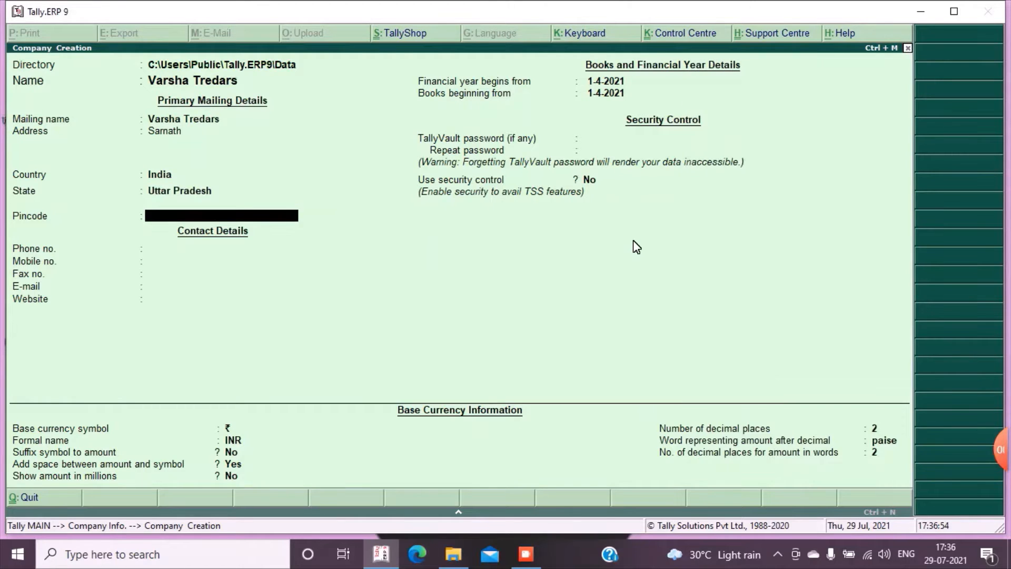
pyautogui.write('221007')
pyautogui.press('Return')
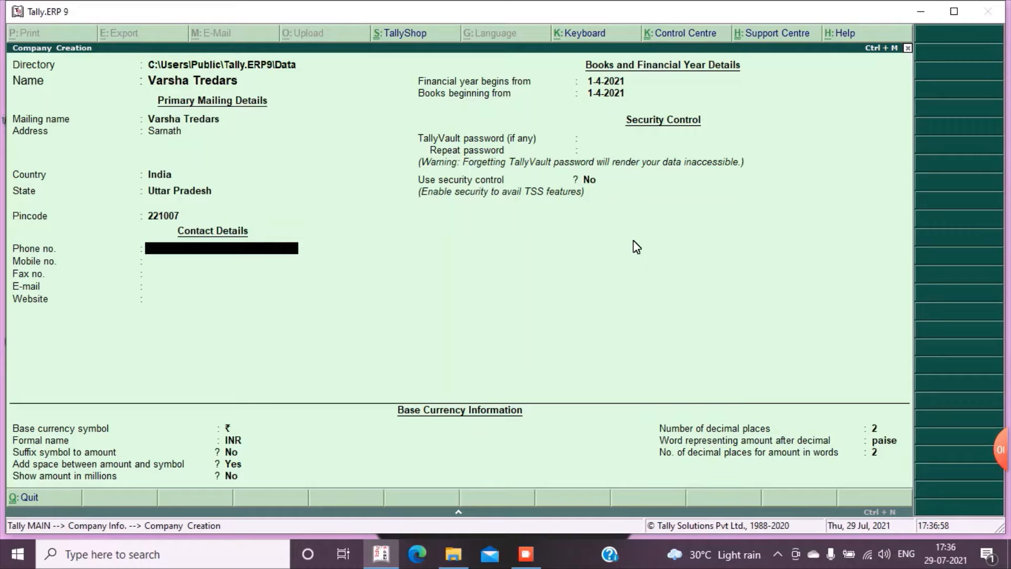
# Enter the company's phone, mobile and fax numbers in the contact details
pyautogui.write('05428989')
pyautogui.press('Return')
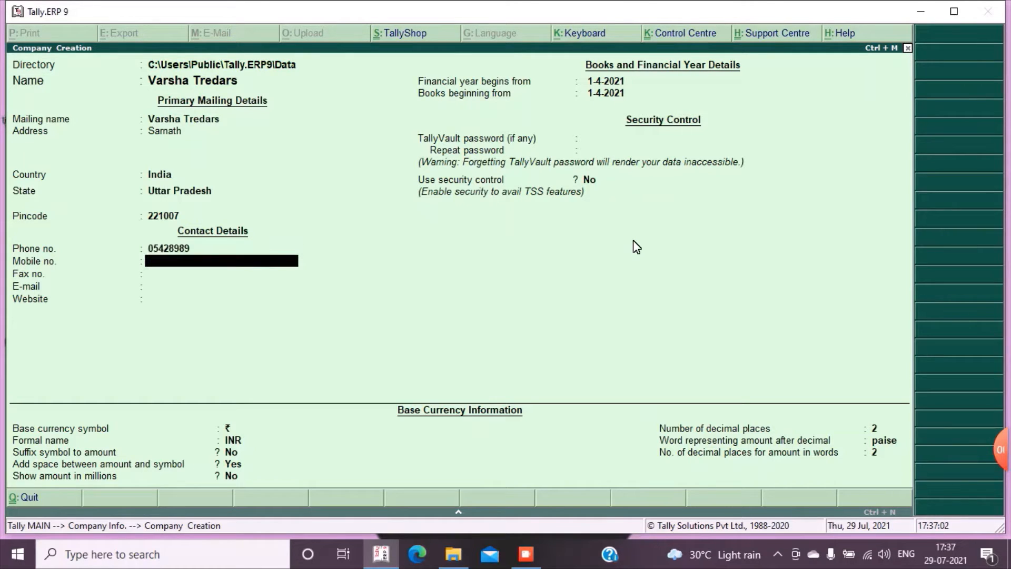
pyautogui.press('Return')
pyautogui.write('45454')
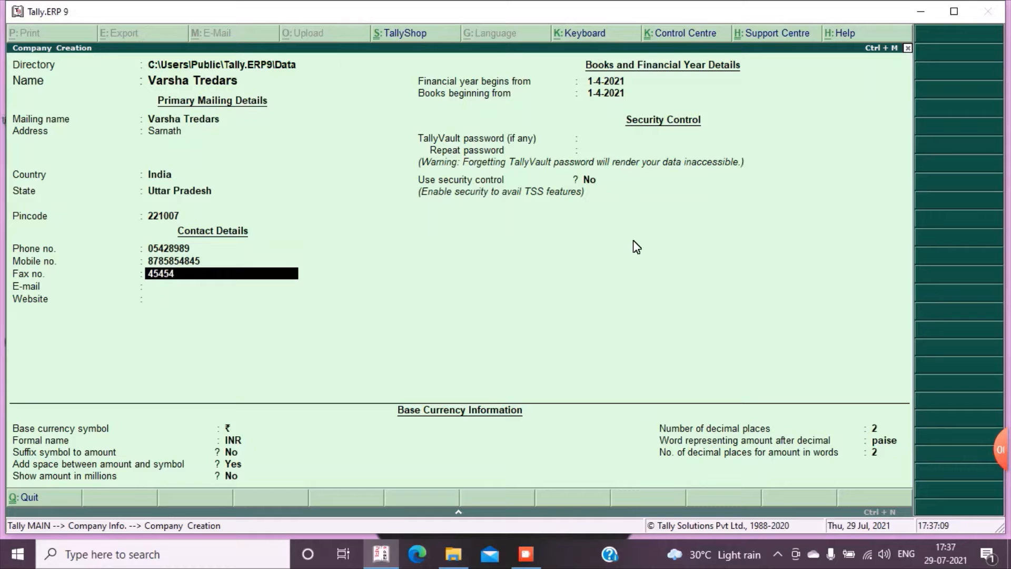
pyautogui.press('Return')
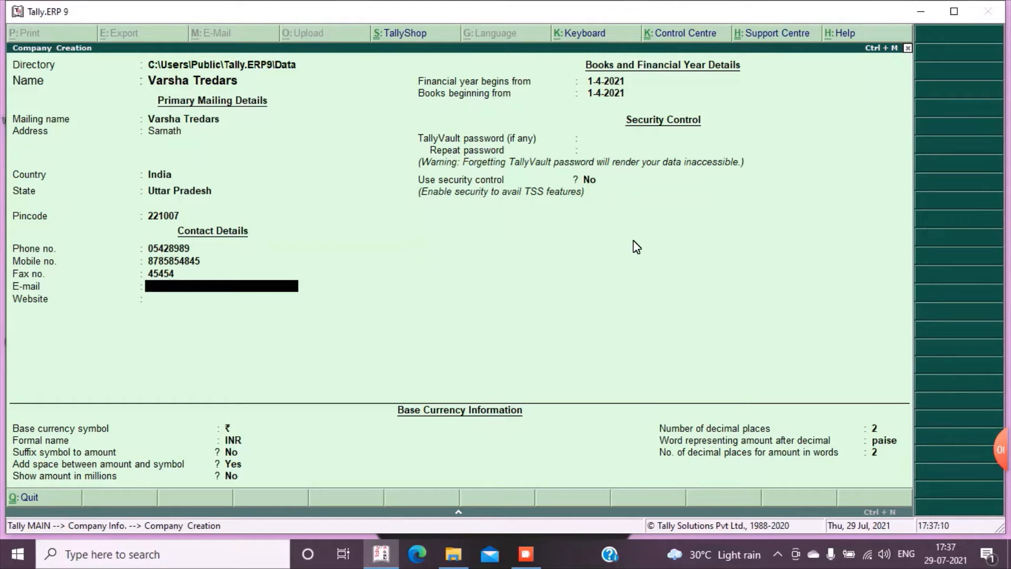
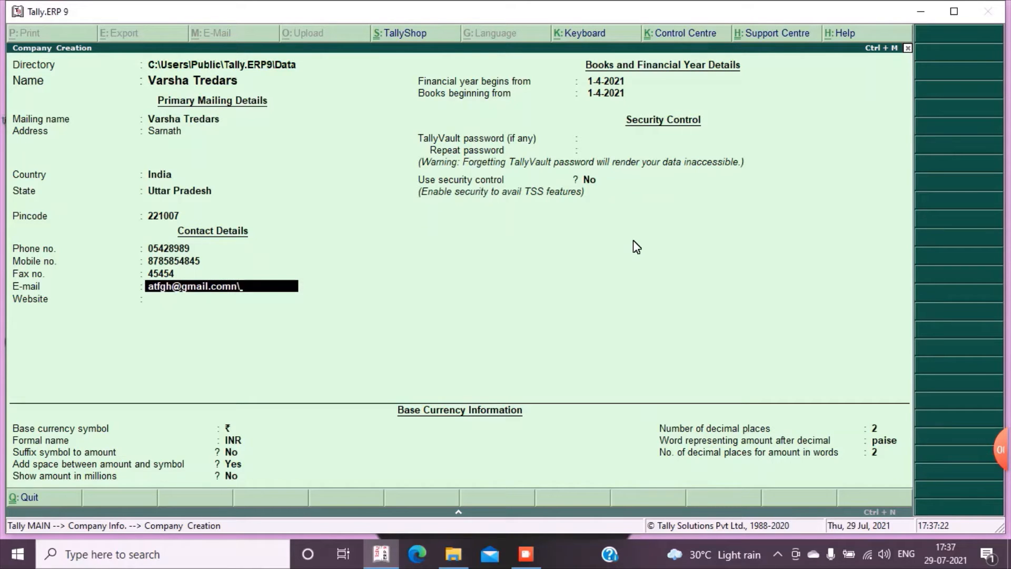
# Fill in the company's e-mail address and leave the website blank
pyautogui.press('Return')
# Keep the financial year start at 1-4-2021, set the books beginning date to 31-3-2022 and save the company
pyautogui.press('Return')
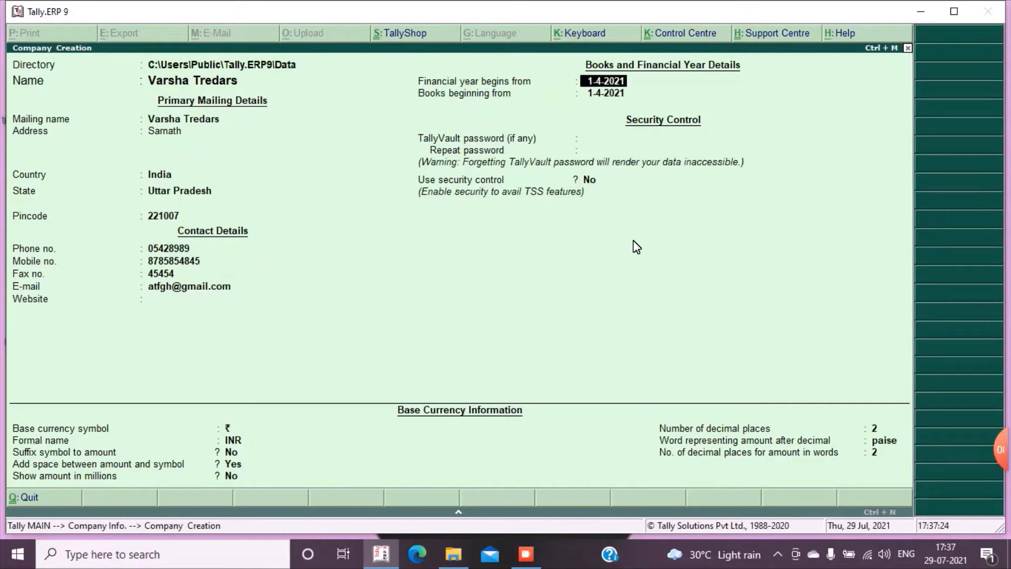
pyautogui.press('Return')
pyautogui.write('31-')
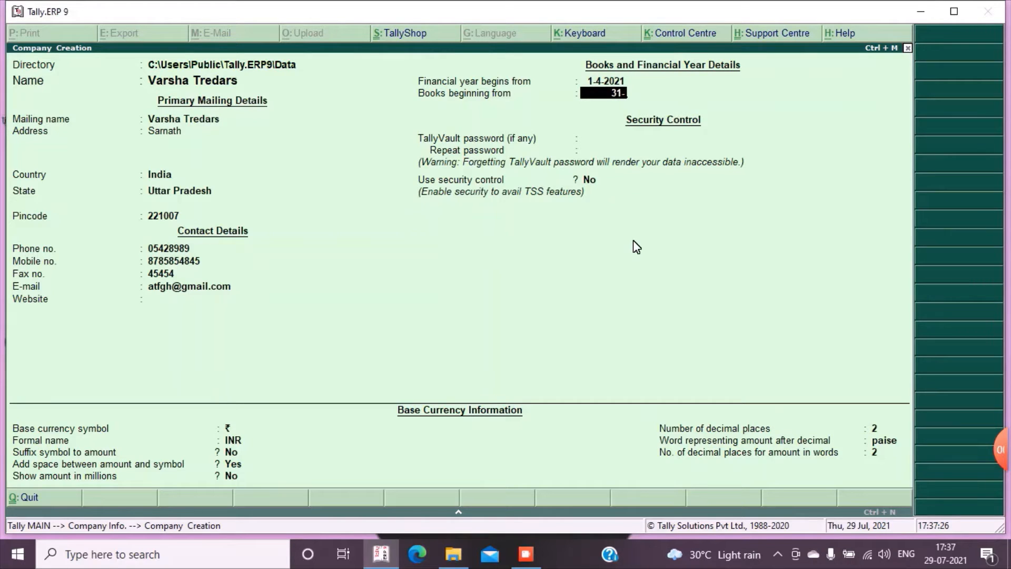
pyautogui.write('3-2022')
pyautogui.hotkey('ctrl', 'a')
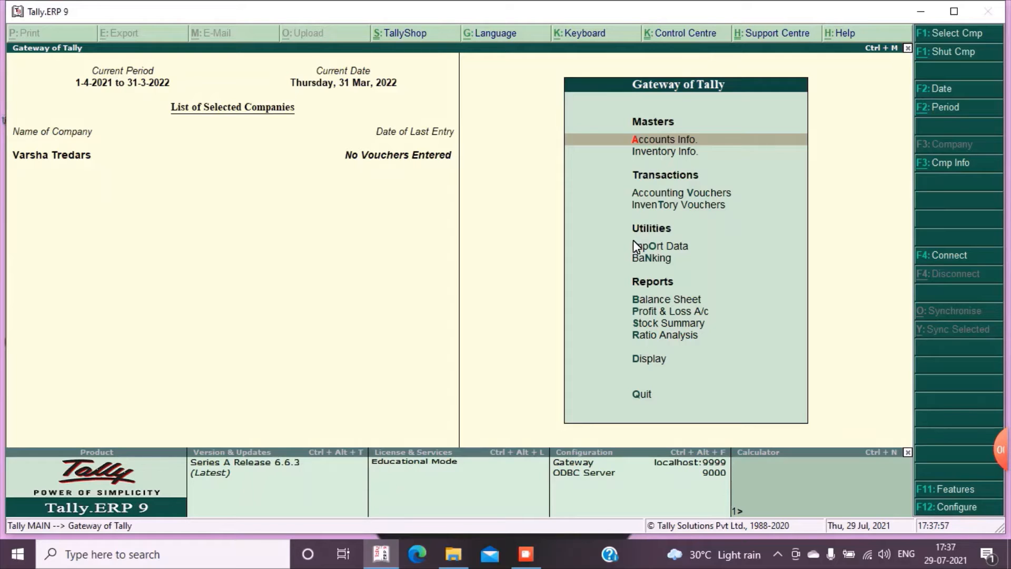
# Start a new single group named Bank A/c without an alias and place it under Bank Accounts
pyautogui.press('Return')
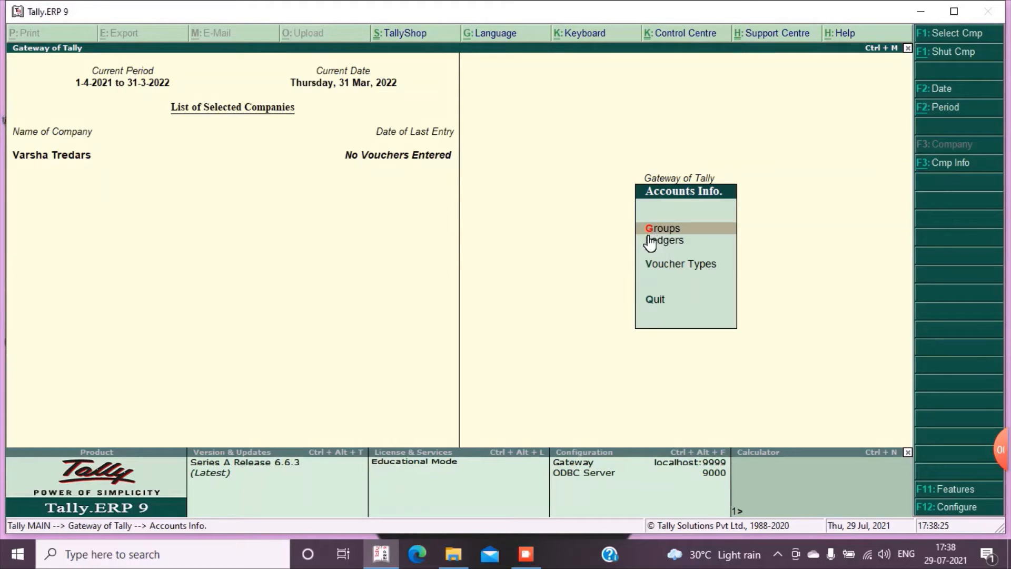
pyautogui.press('Return')
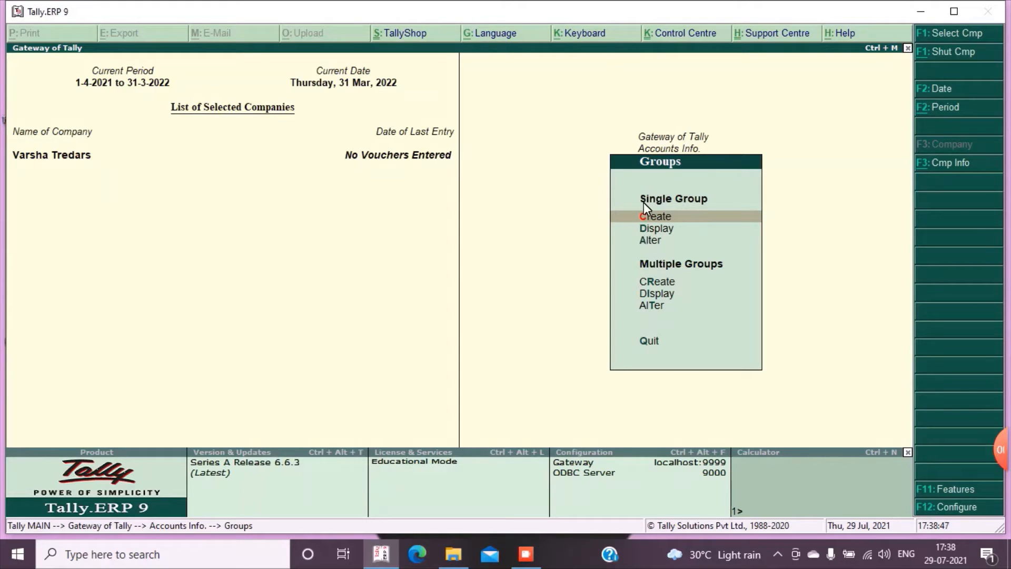
pyautogui.press('Return')
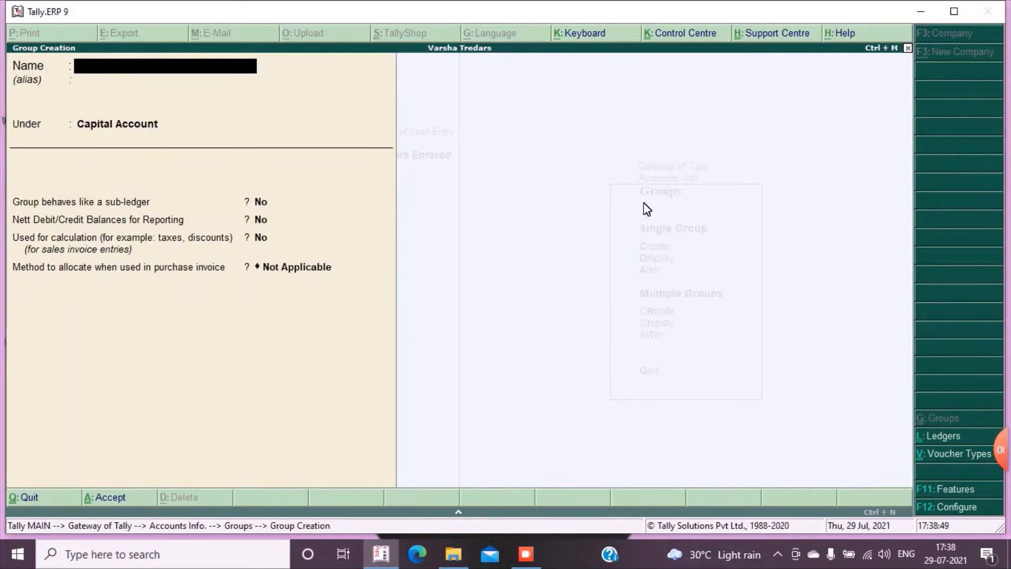
pyautogui.write('Bank A/c')
pyautogui.press('Return')
pyautogui.press('Return')
pyautogui.write('Ban')
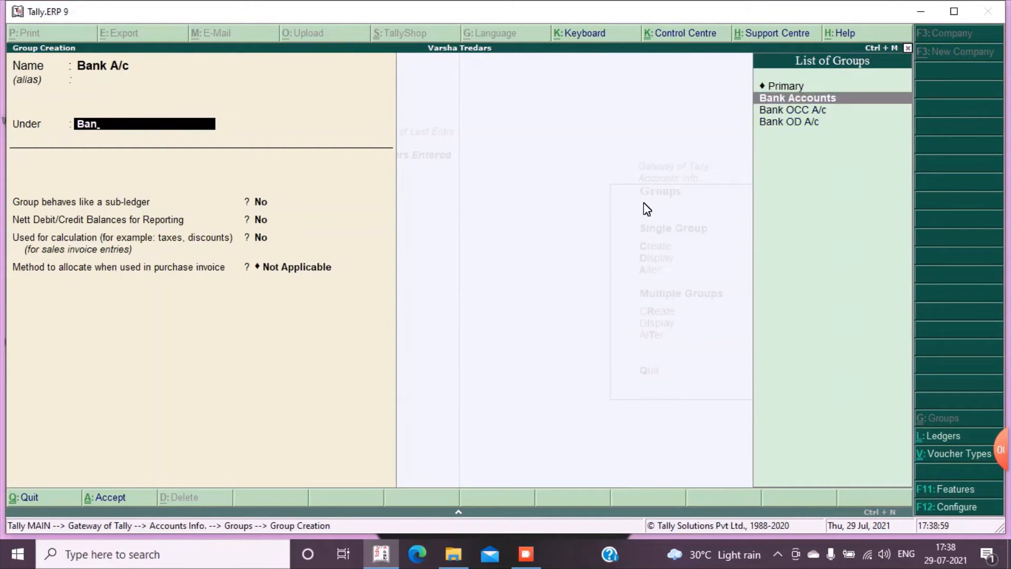
pyautogui.press('Return')
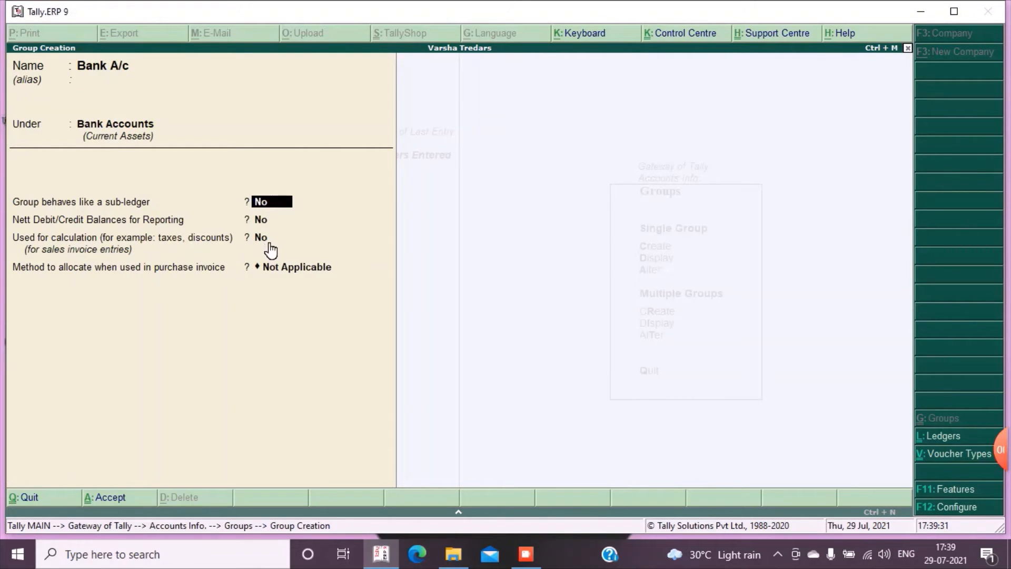
# Keep the Bank A/c group's remaining options at No and Not Applicable, save the group and leave group creation
pyautogui.press('Return')
pyautogui.press('Return')
pyautogui.press('Return')
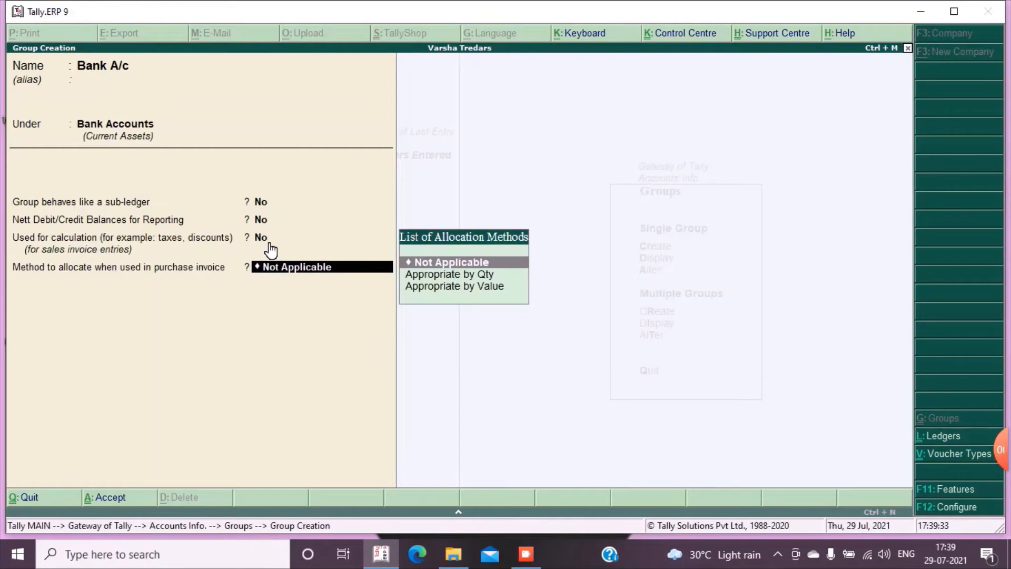
pyautogui.press('Return')
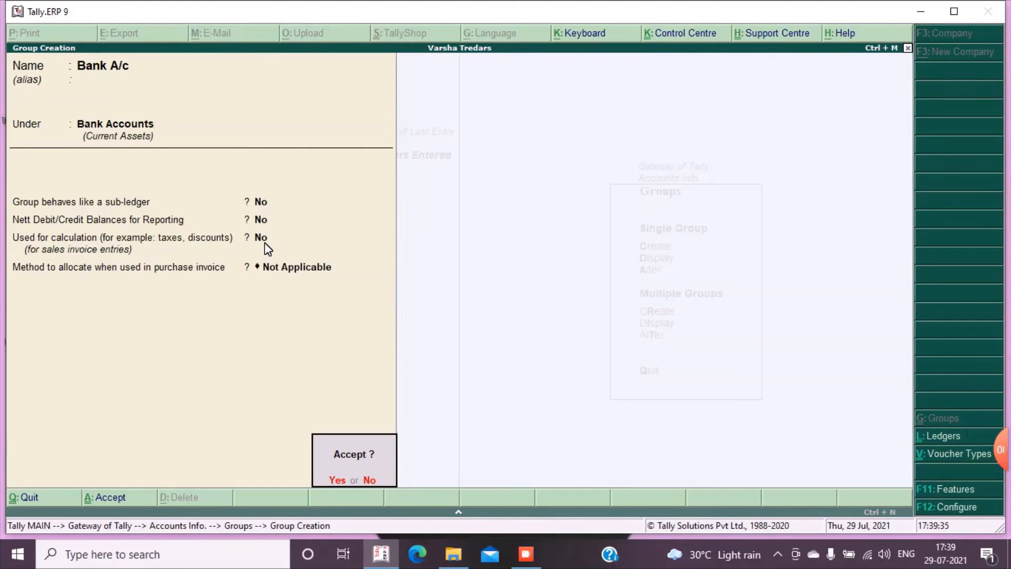
pyautogui.press('Return')
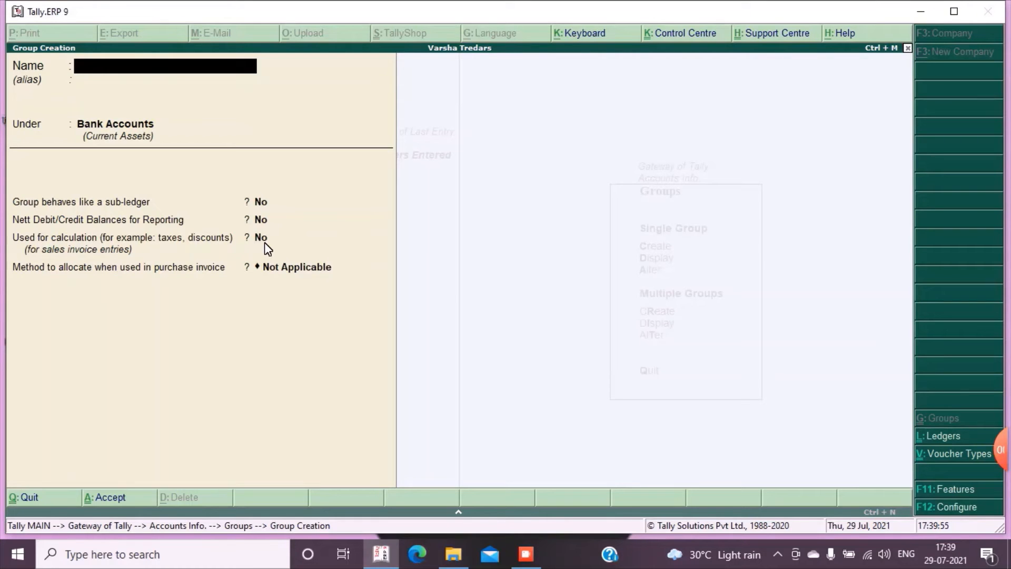
pyautogui.press('Escape')
pyautogui.press('y')
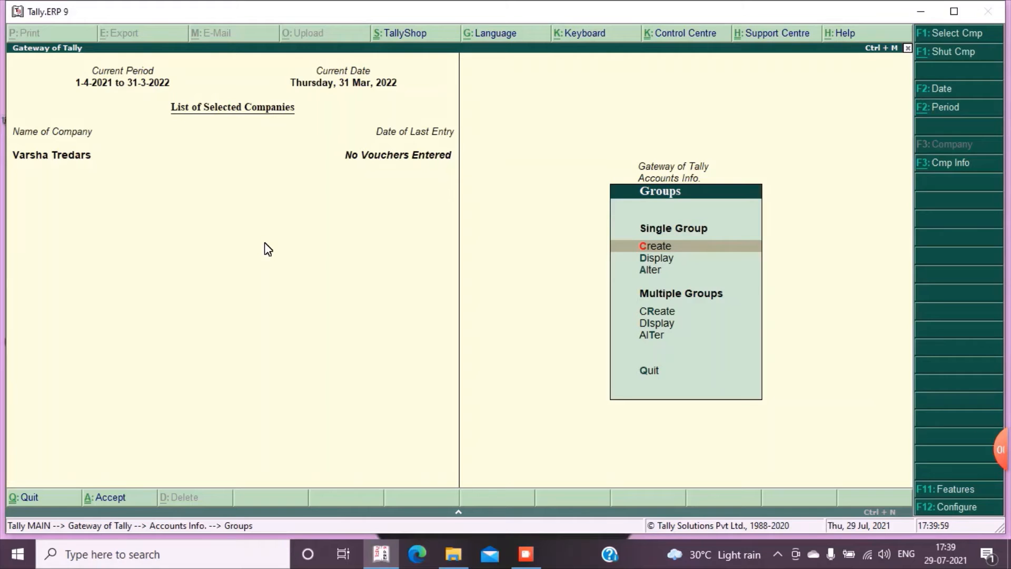
# Display the details of the single group Bank A/c, then return to the group options
pyautogui.press('Down')
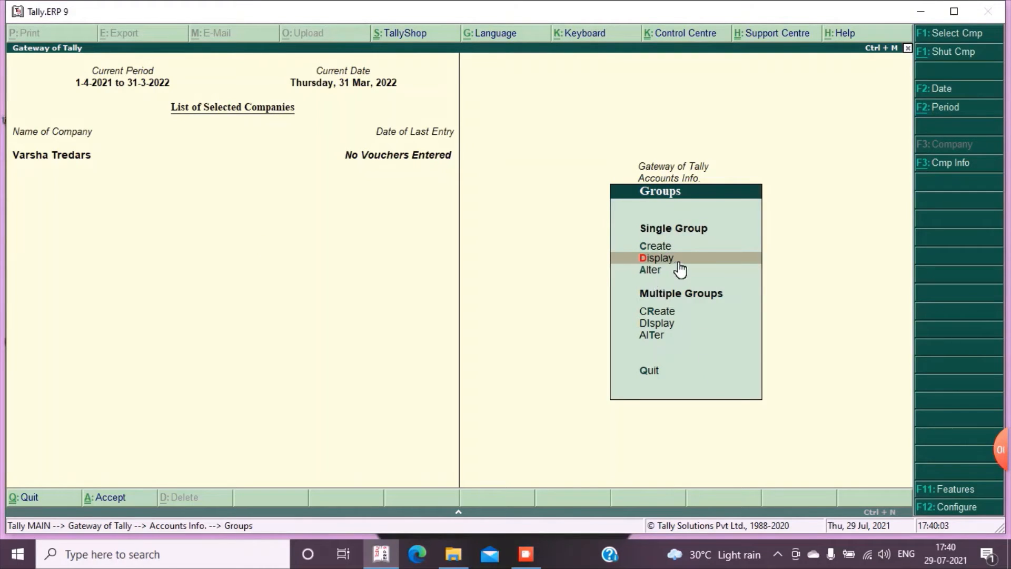
pyautogui.click(648, 270)
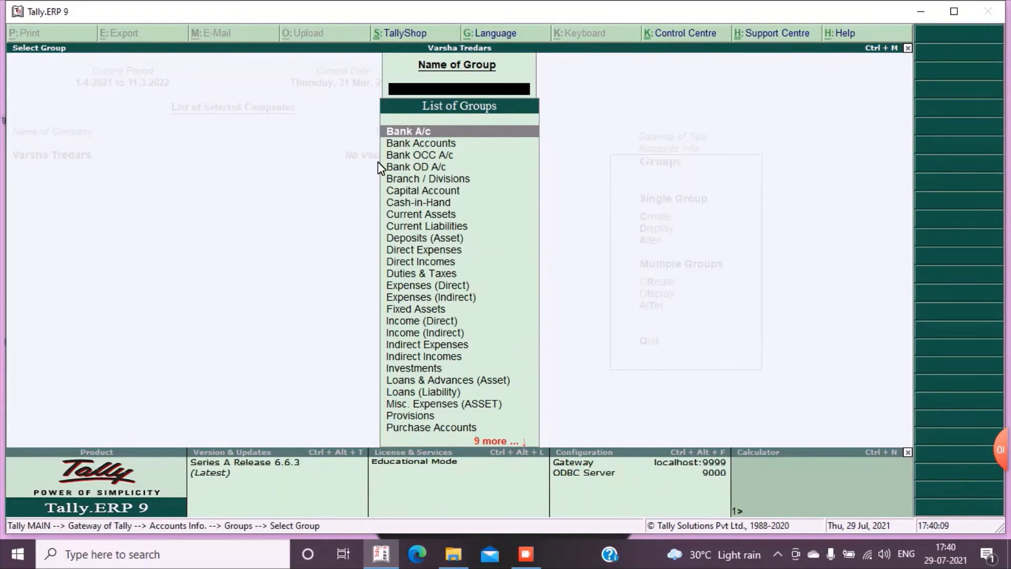
pyautogui.press('Return')
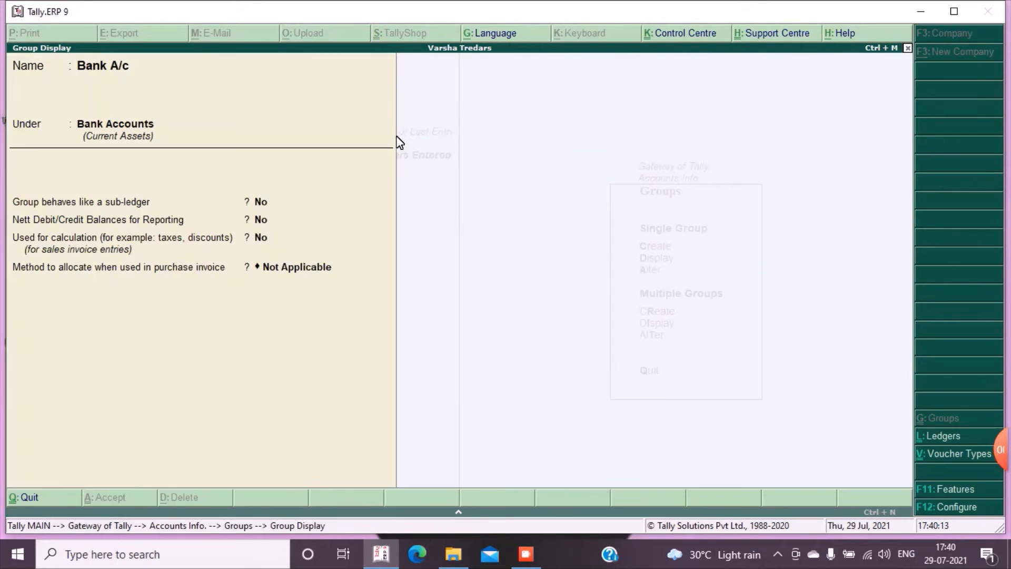
pyautogui.press('Escape')
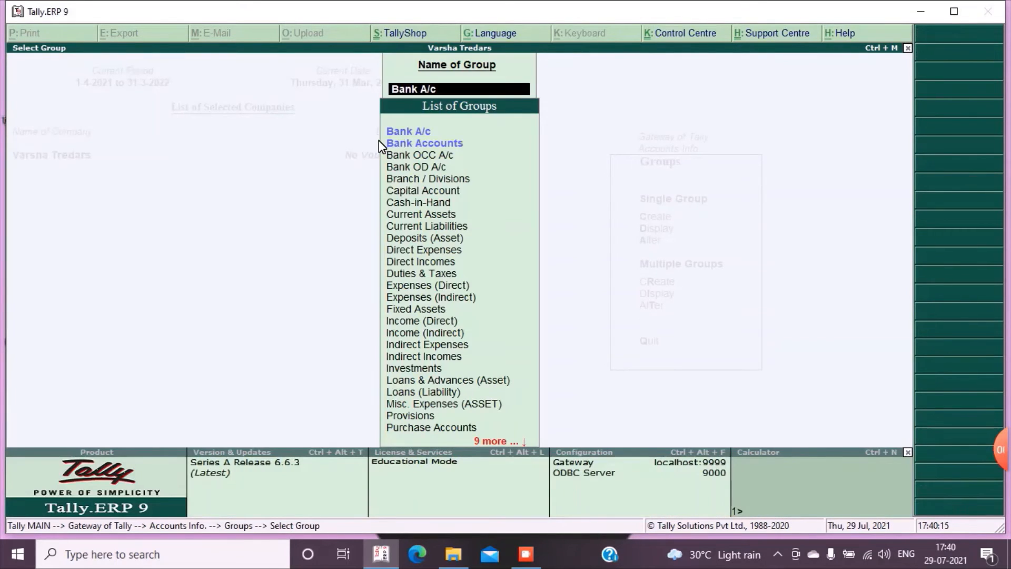
pyautogui.press('Escape')
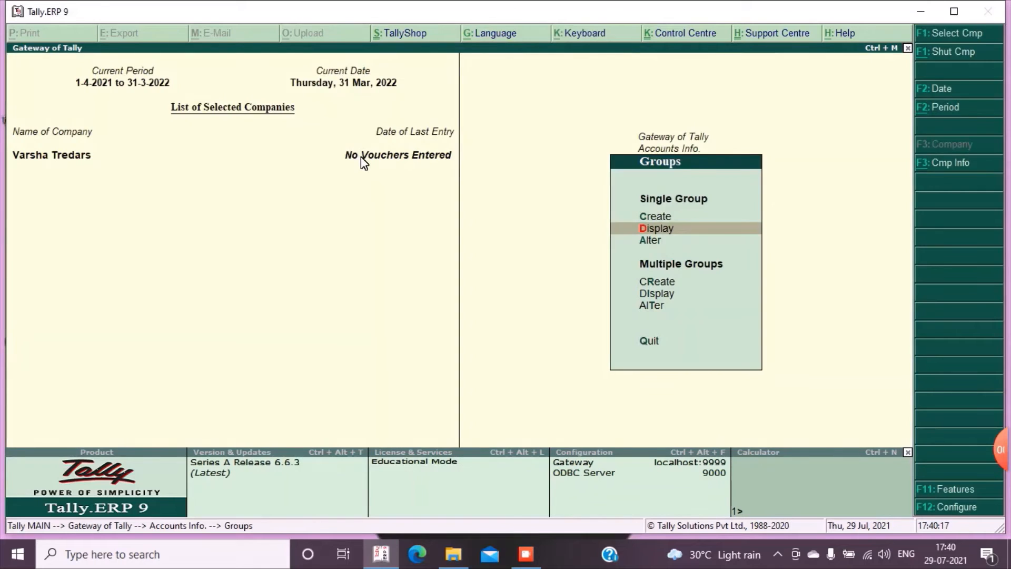
# Open the single group Bank A/c for alteration and leave it without making changes
pyautogui.press('Down')
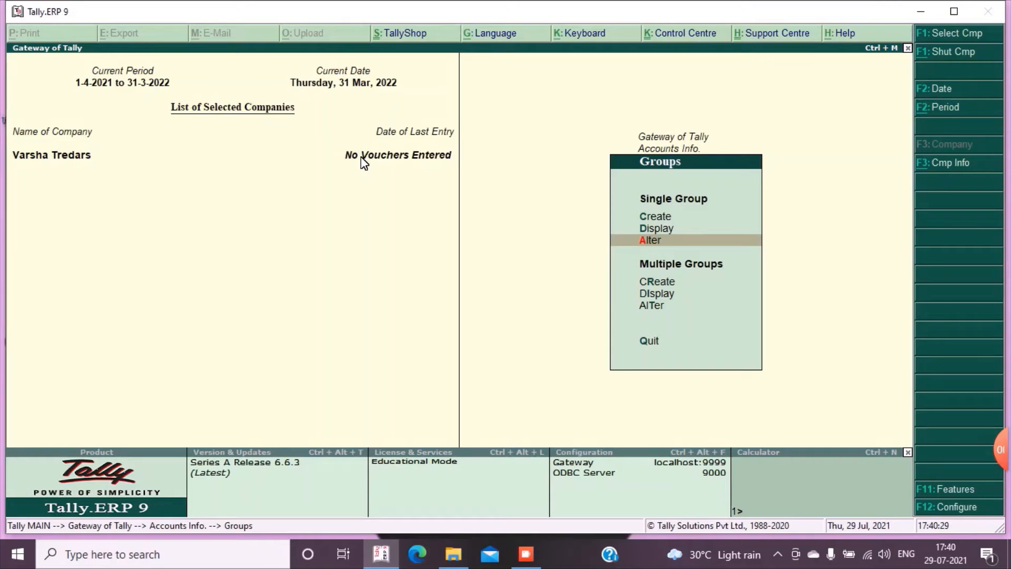
pyautogui.press('Return')
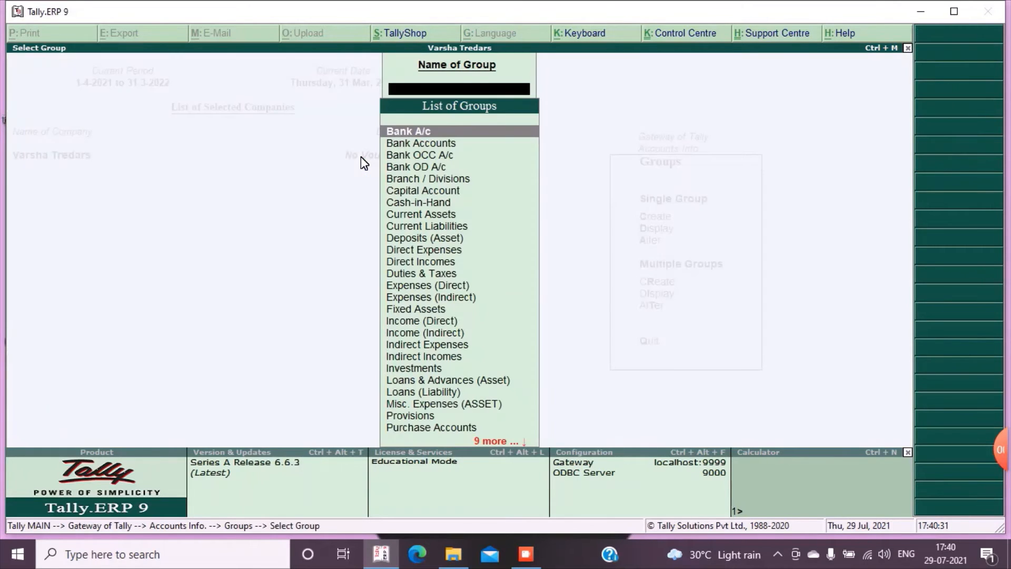
pyautogui.press('Return')
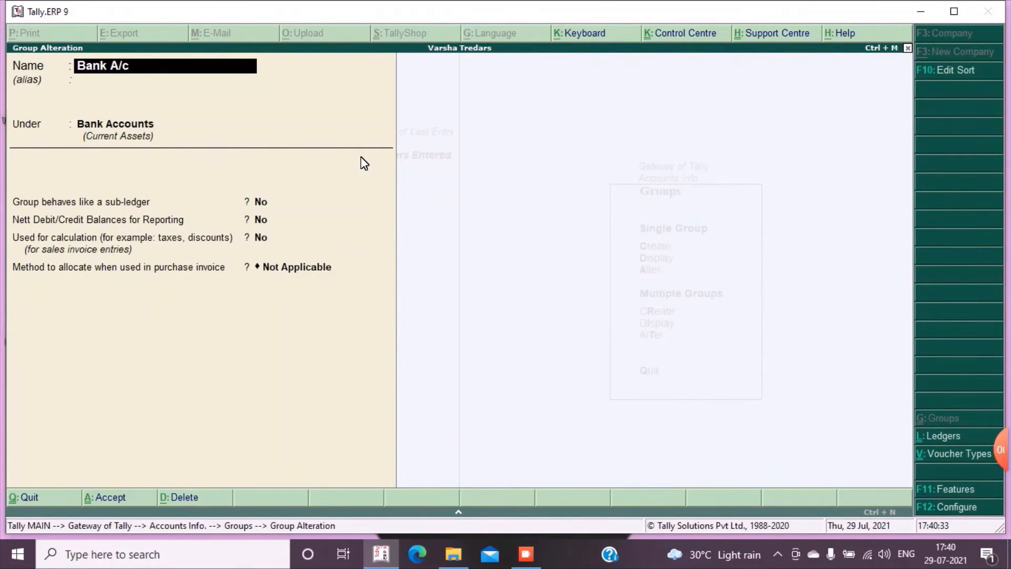
pyautogui.press('Escape')
# Start creating multiple groups at once with Bank A/c as their parent group
pyautogui.press('Escape')
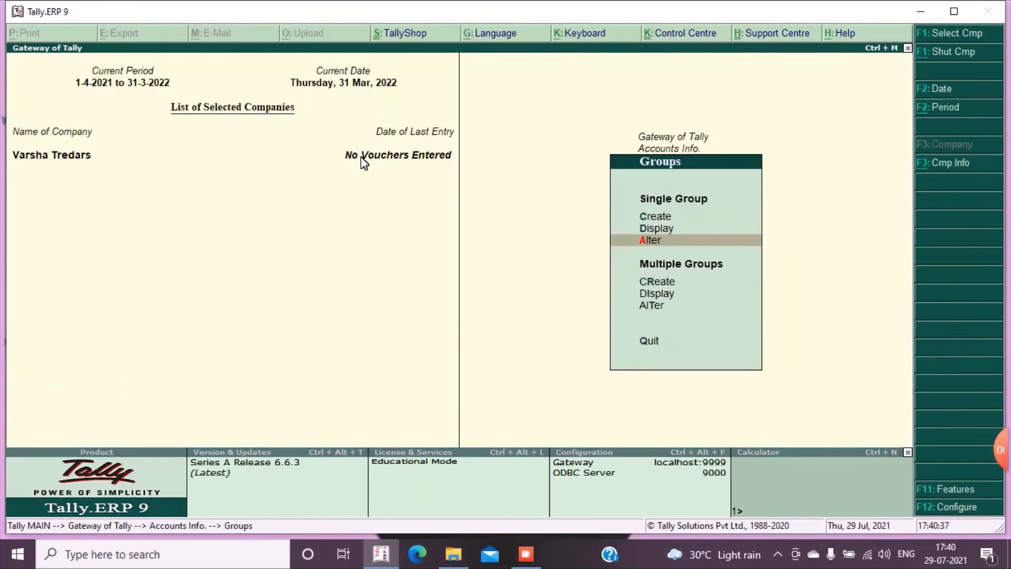
pyautogui.press('Escape')
pyautogui.press('Return')
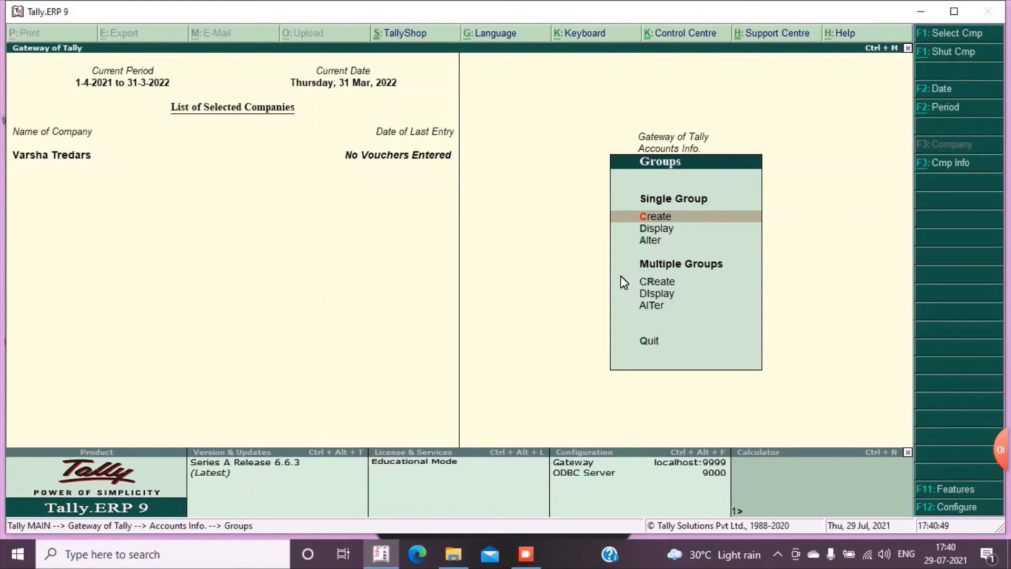
pyautogui.press('Down')
pyautogui.press('Down')
pyautogui.press('Down')
pyautogui.press('Down')
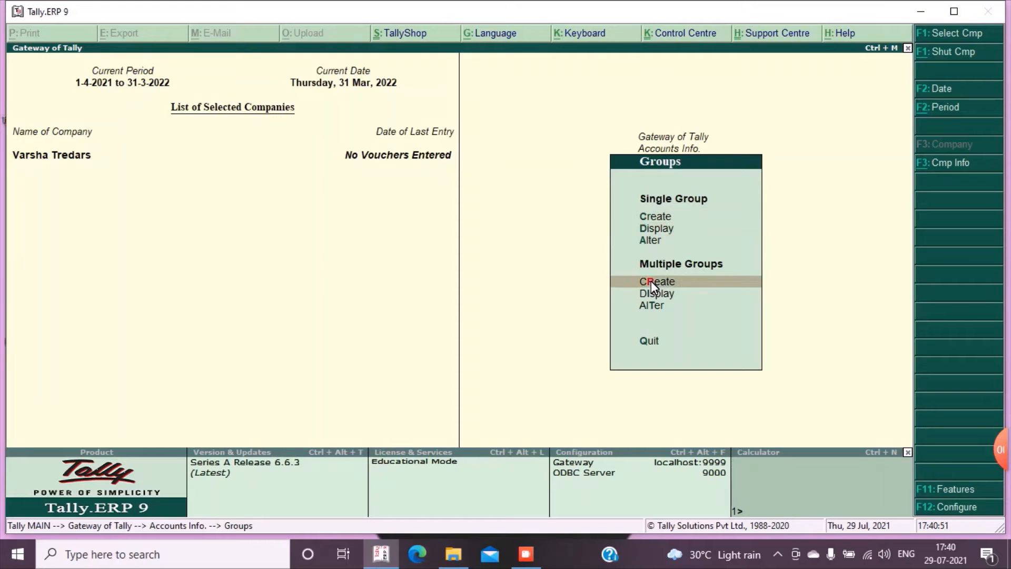
pyautogui.press('Up')
pyautogui.click(667, 284)
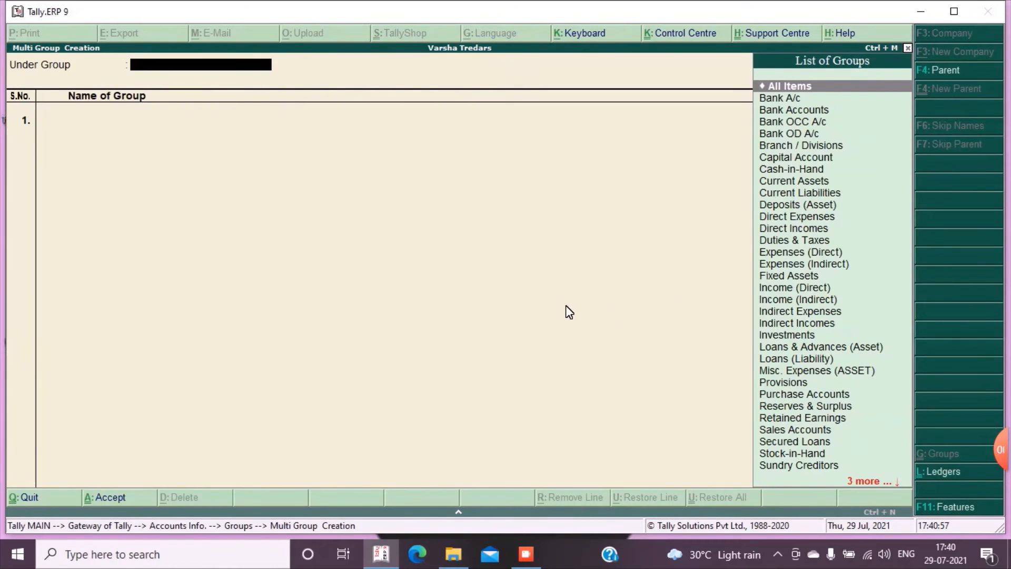
pyautogui.write('Ba')
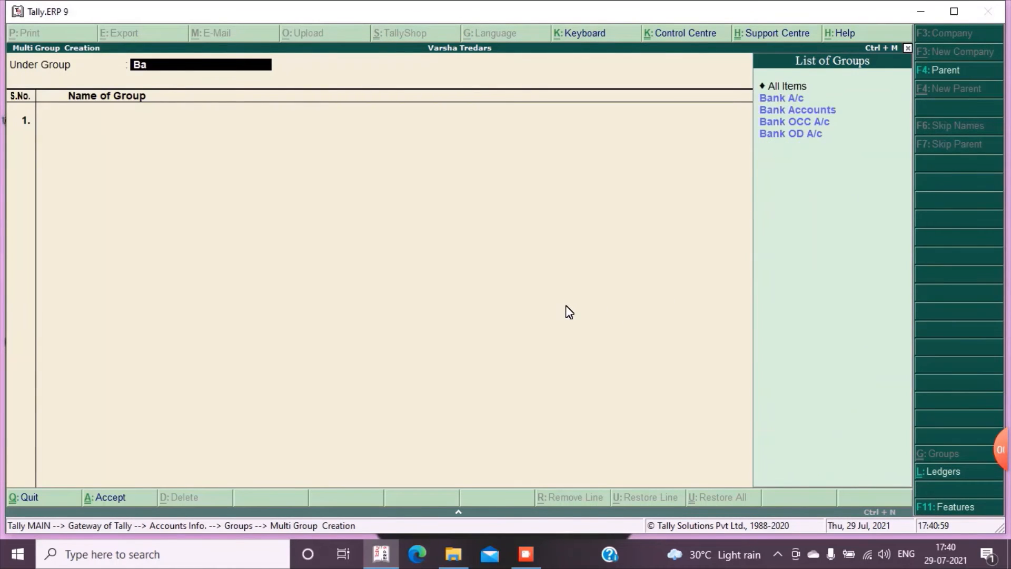
pyautogui.press('Down')
pyautogui.press('Return')
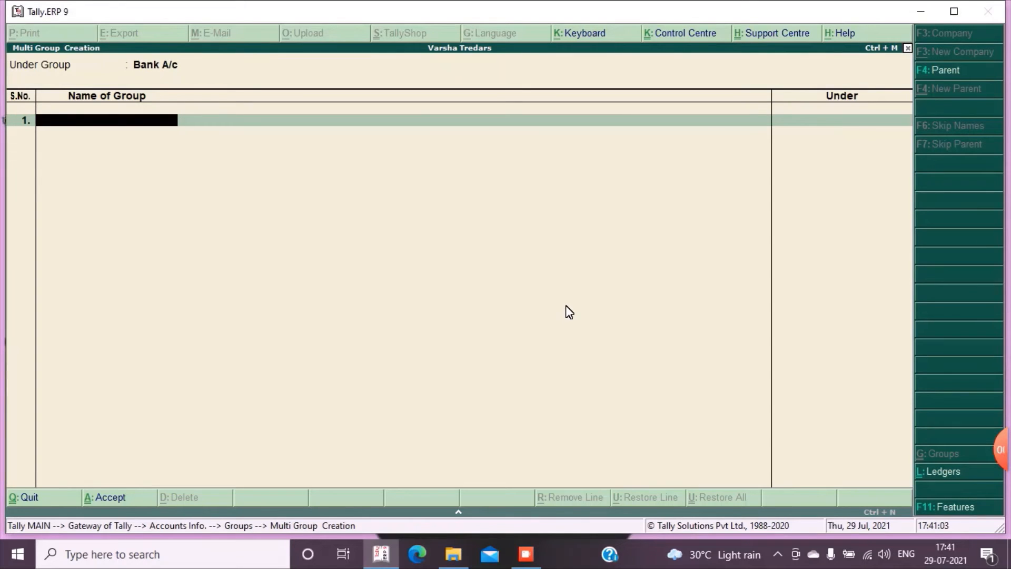
# Enter State Bank of India as the first group in the multiple-group list
pyautogui.write('State Bak')
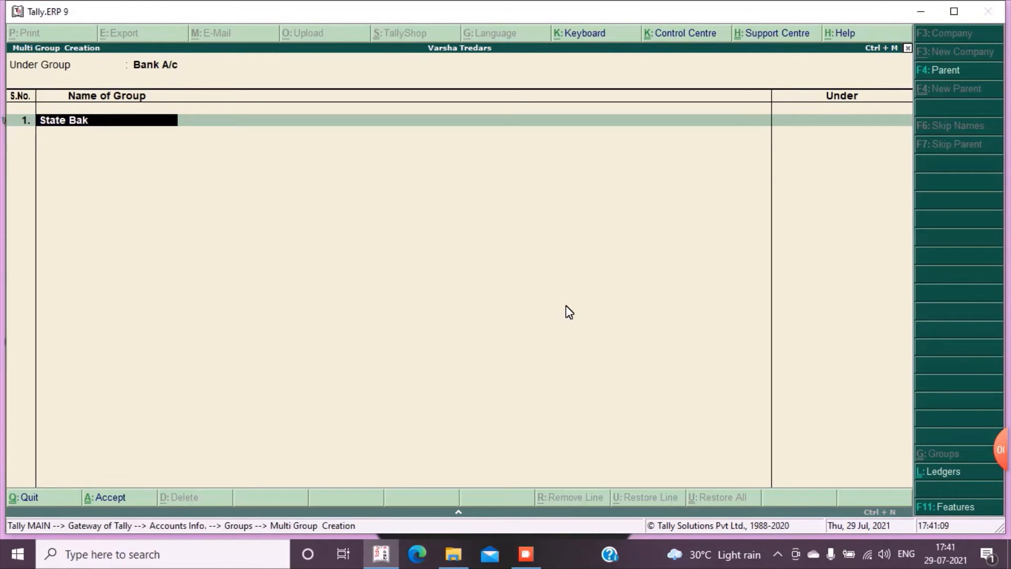
pyautogui.press('BackSpace')
pyautogui.write('nk of India')
pyautogui.press('Return')
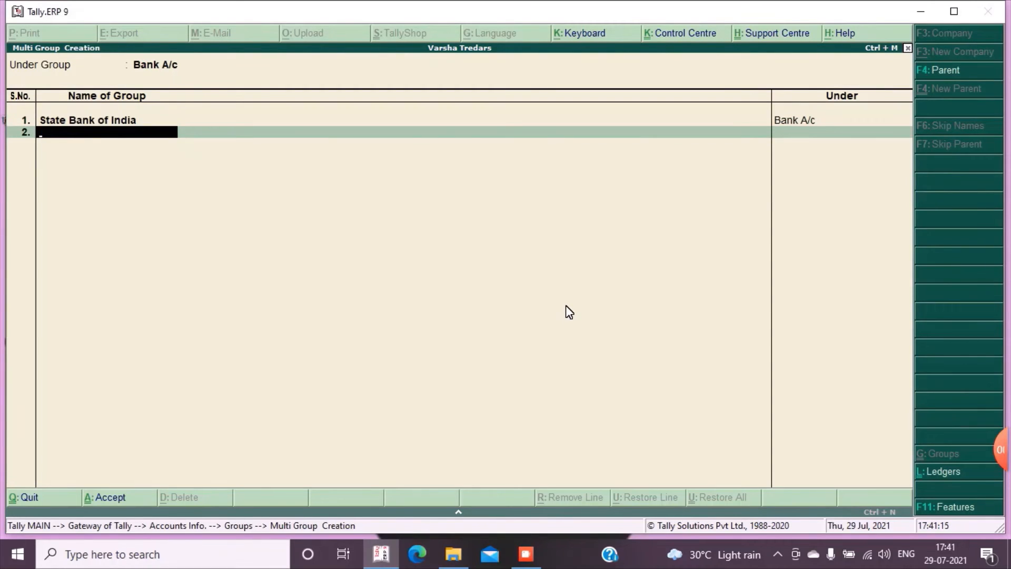
# Enter Union Bank of India as the second group in the multiple-group list
pyautogui.write('Union Bank of India')
pyautogui.press('Return')
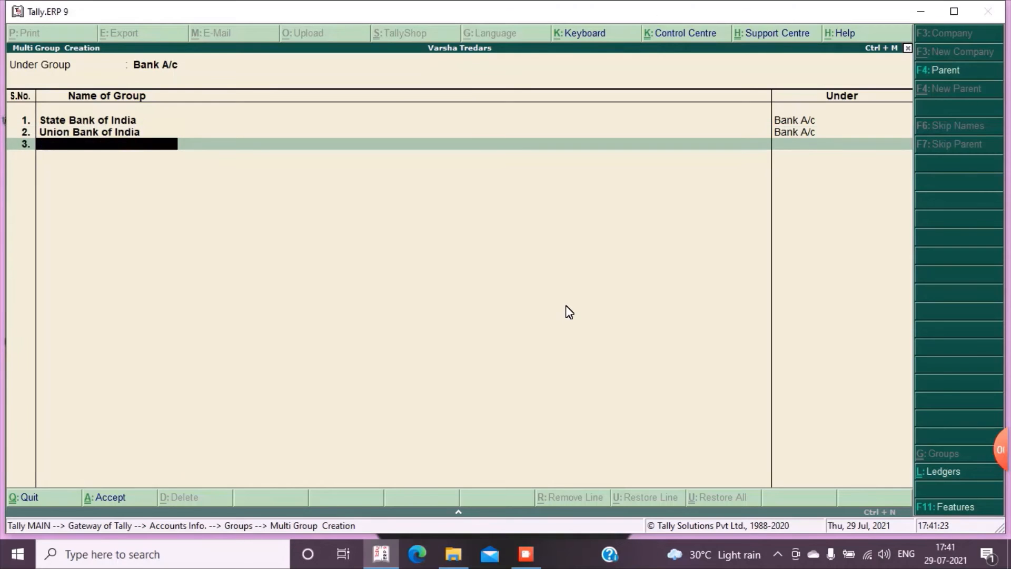
# Enter Bank of Boarda as the third group and save the multiple-group list
pyautogui.write('Bank of Boarda')
pyautogui.press('Return')
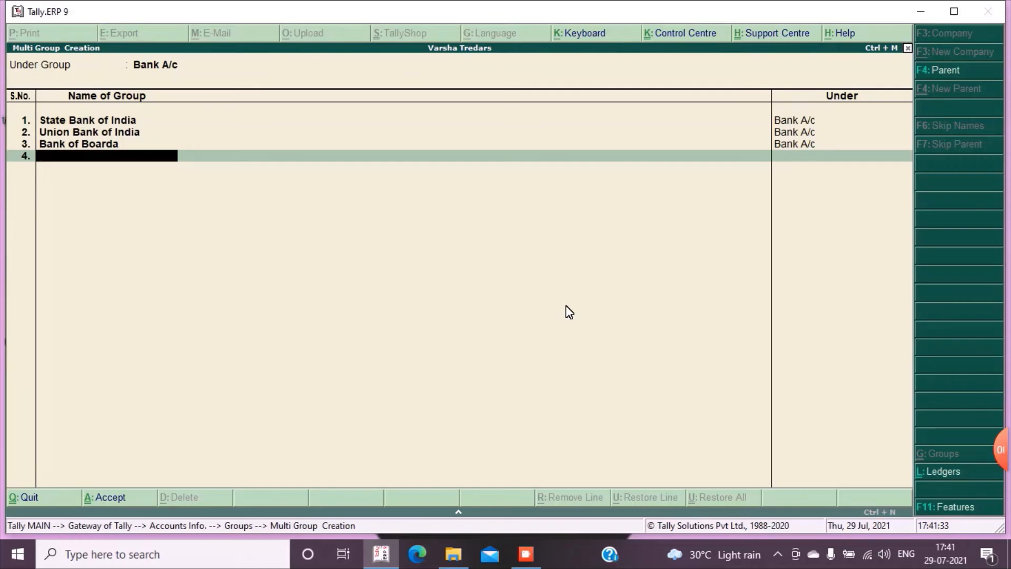
pyautogui.press('Return')
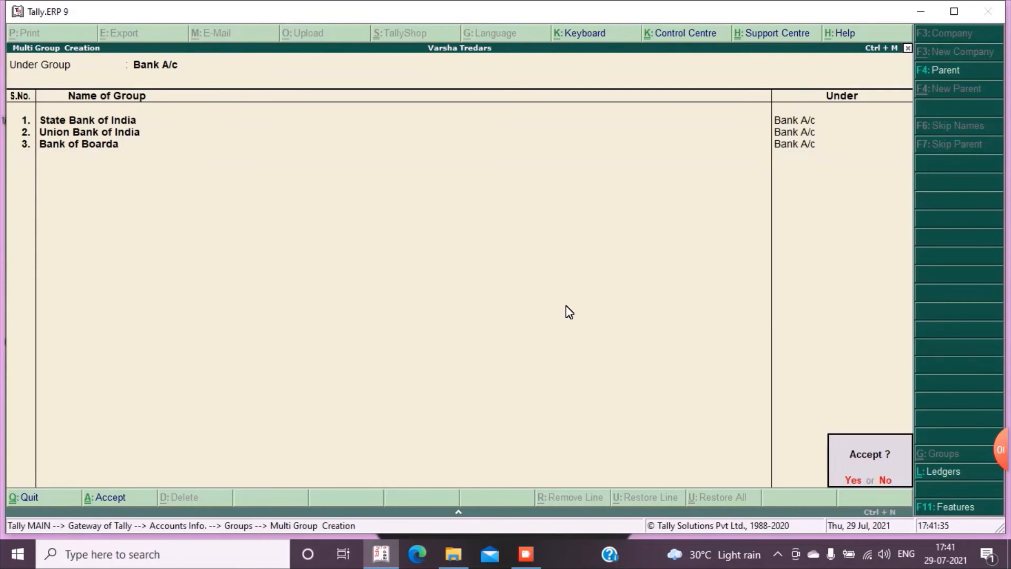
pyautogui.press('y')
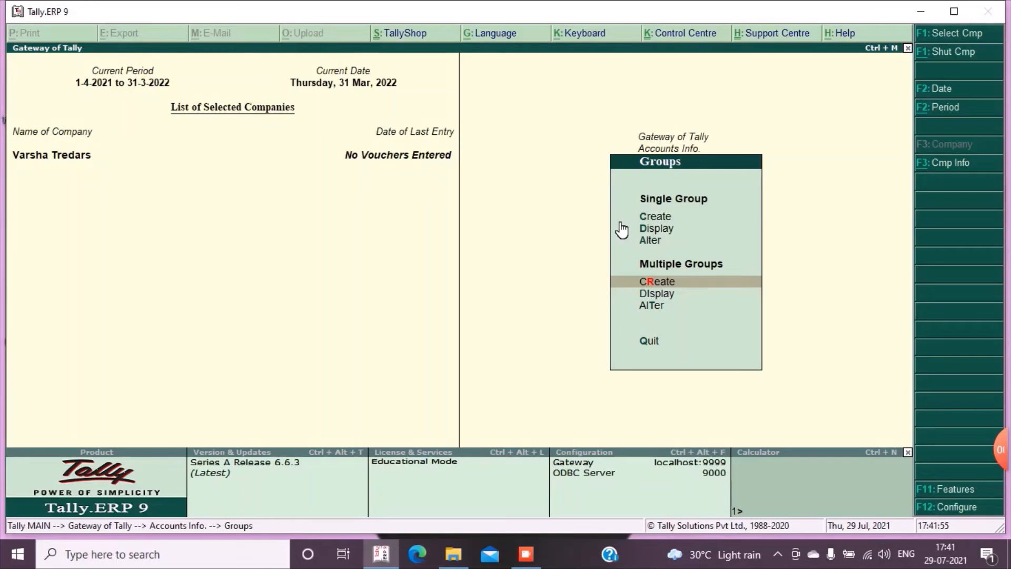
# Leave the group options and start a new single ledger named Purchase A/c
pyautogui.press('Escape')
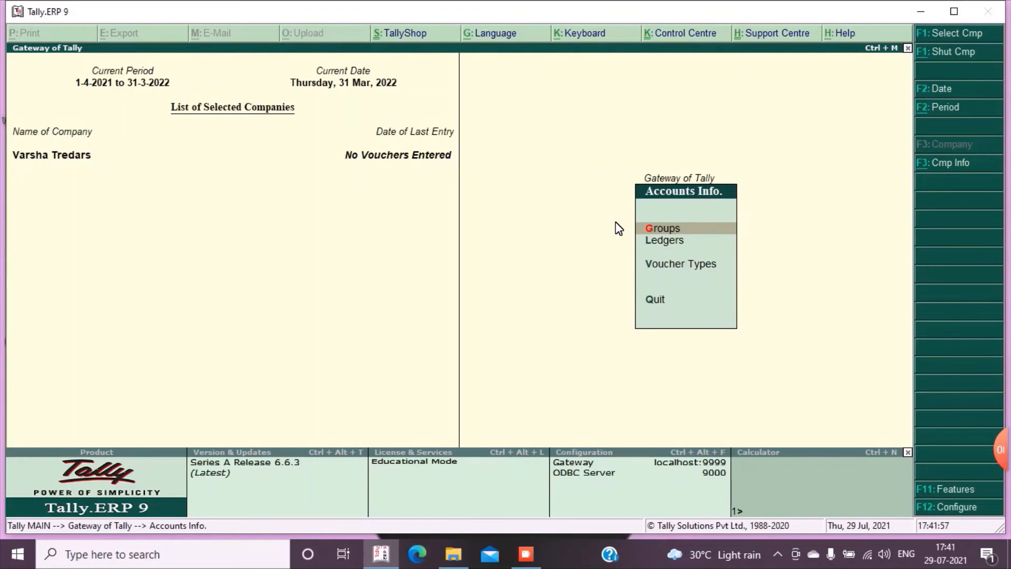
pyautogui.press('Escape')
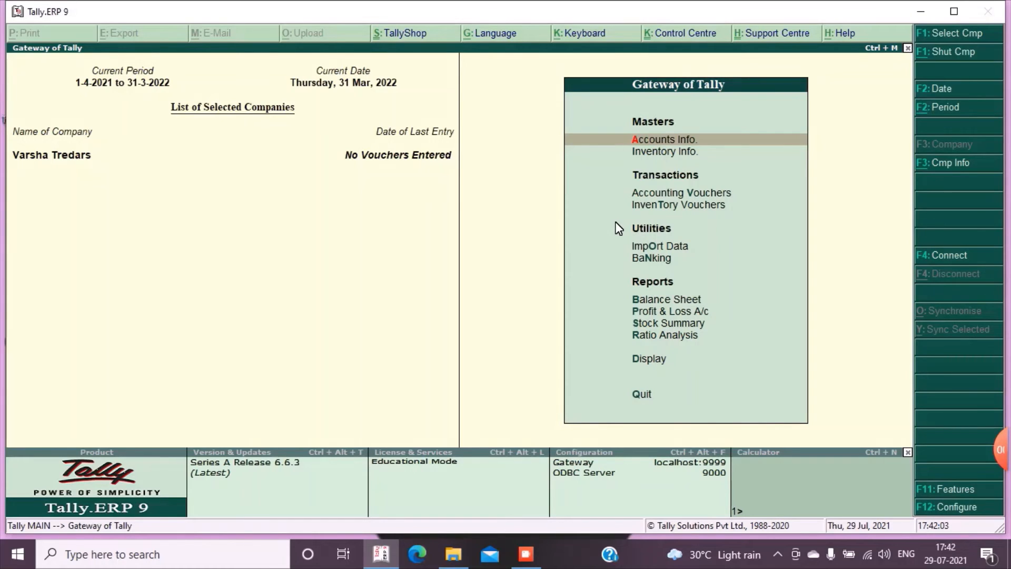
pyautogui.press('Return')
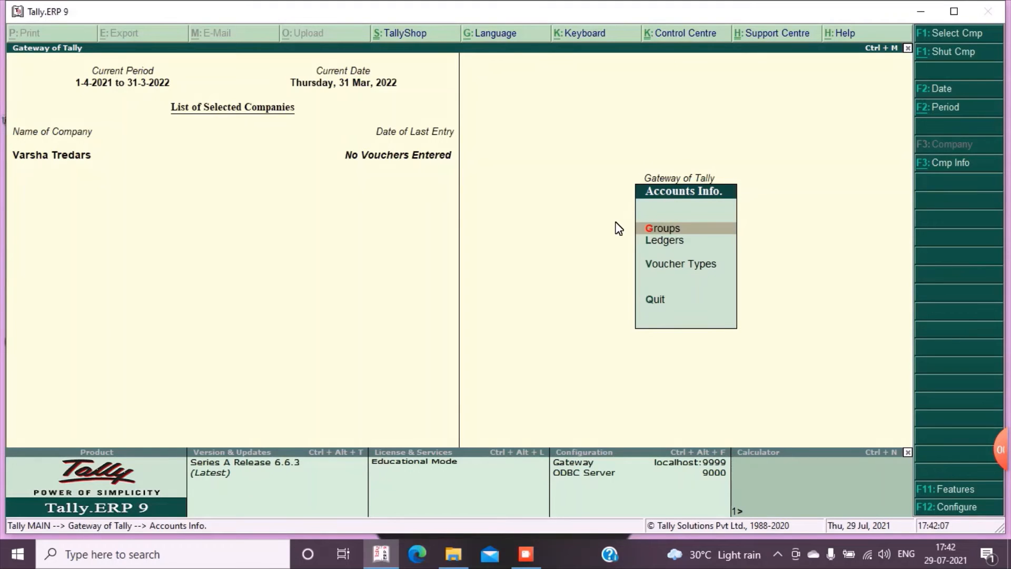
pyautogui.press('Down')
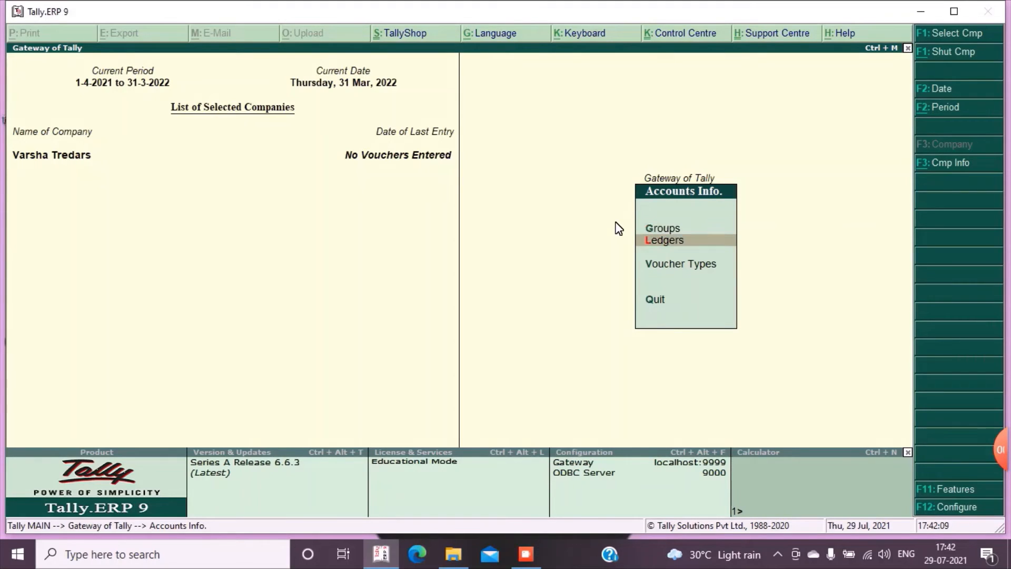
pyautogui.click(689, 243)
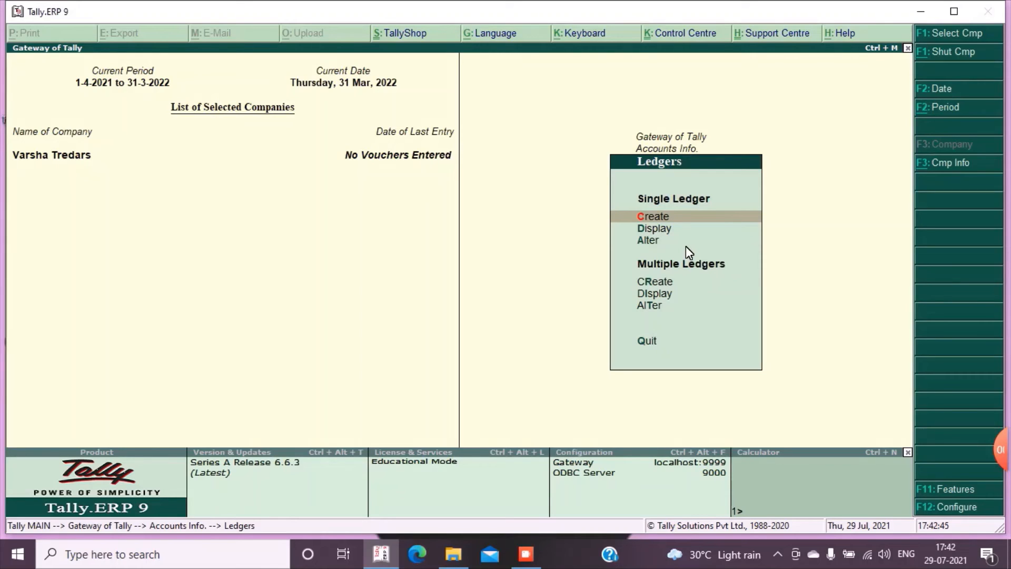
pyautogui.press('Return')
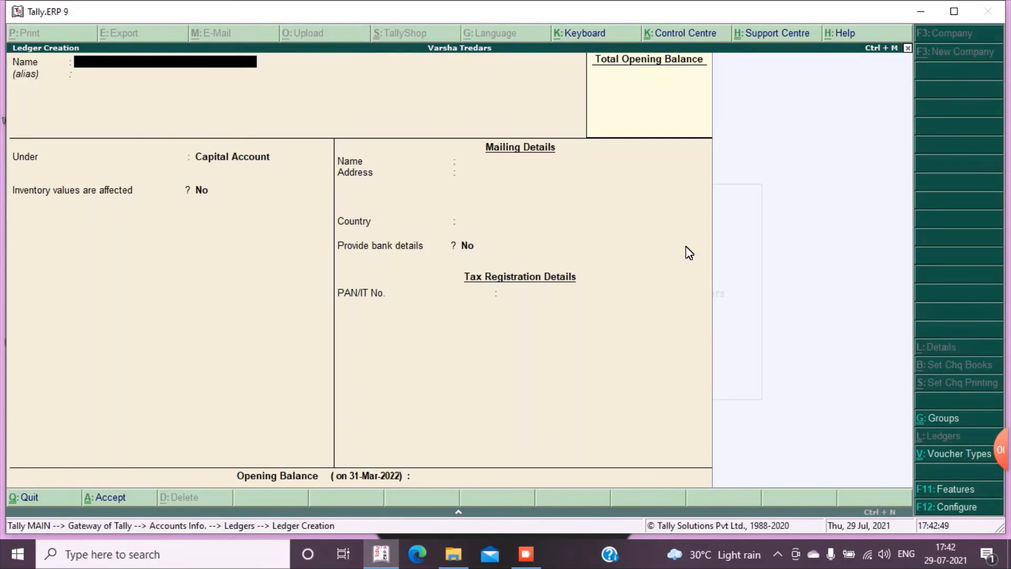
pyautogui.write('Purchase a/c')
pyautogui.press('Return')
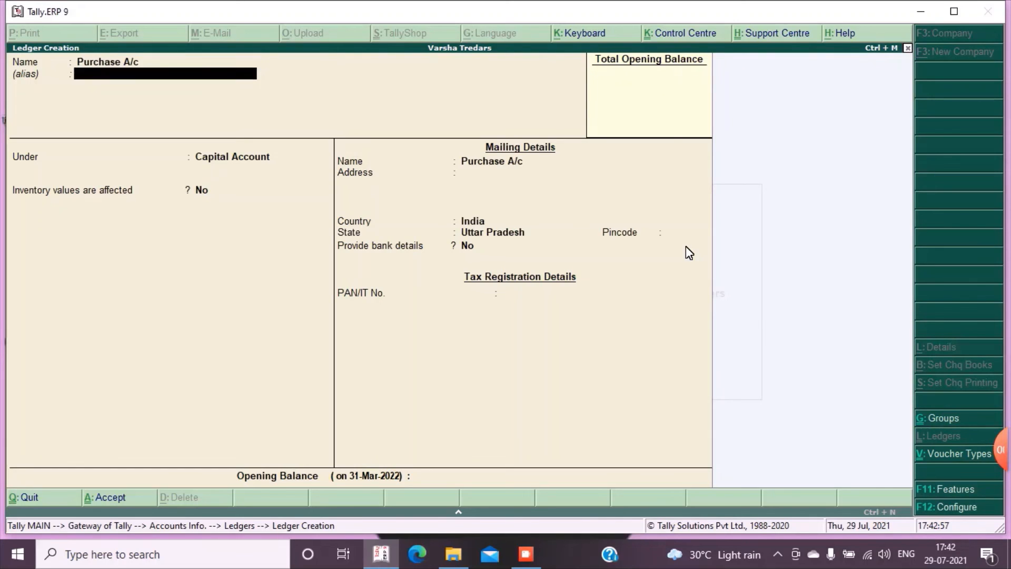
# Place the Purchase A/c ledger under Purchase Accounts without an alias, keep inventory values affected at Yes and save it
pyautogui.press('Return')
pyautogui.write('Pur')
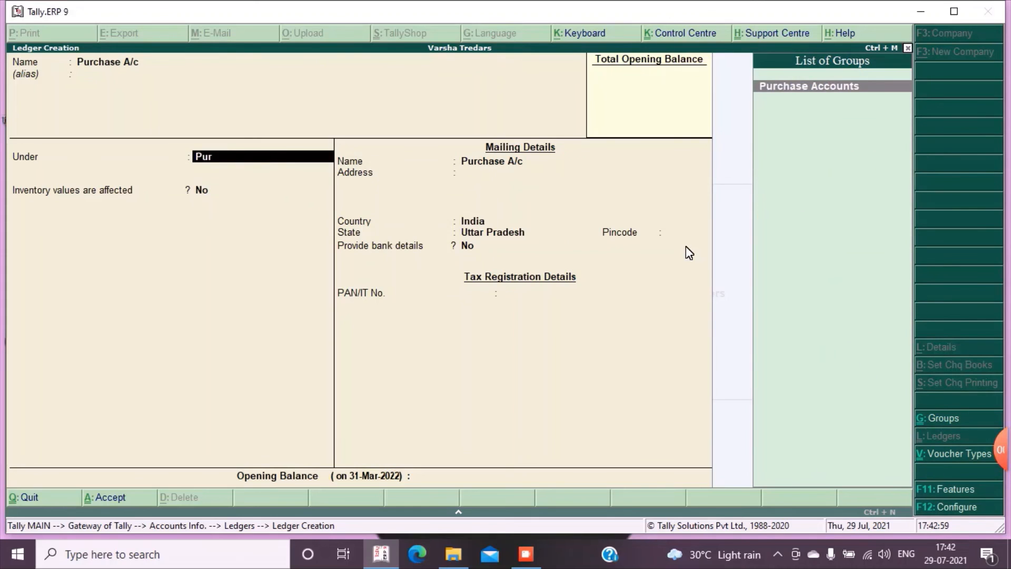
pyautogui.press('Return')
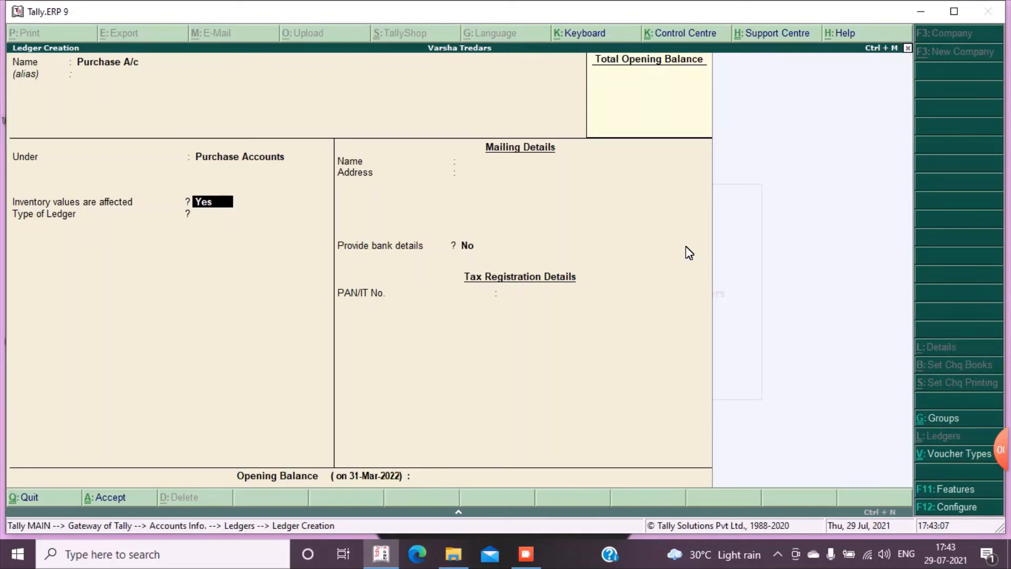
pyautogui.hotkey('ctrl', 'a')
# Create the ledger Sales A/c without an alias under Sales Accounts, keeping inventory values affected at Yes, and save it
pyautogui.write('Sa')
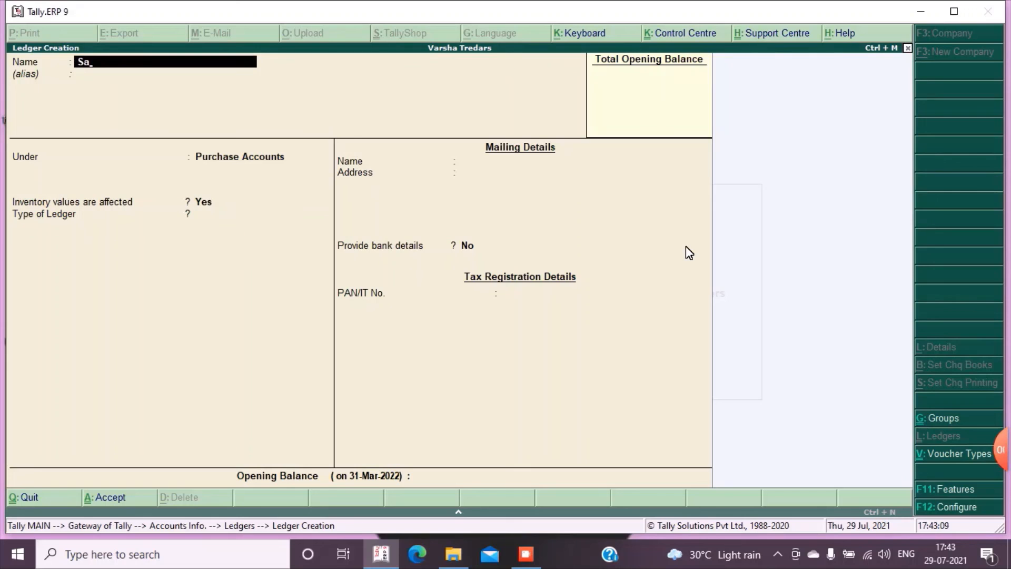
pyautogui.write('les a/c')
pyautogui.press('Return')
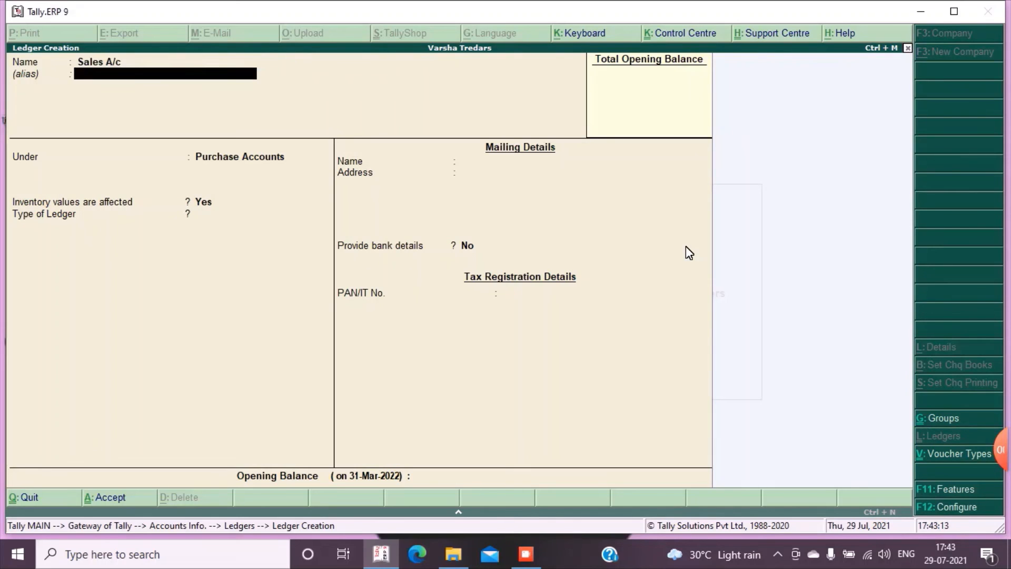
pyautogui.press('Return')
pyautogui.write('Sal')
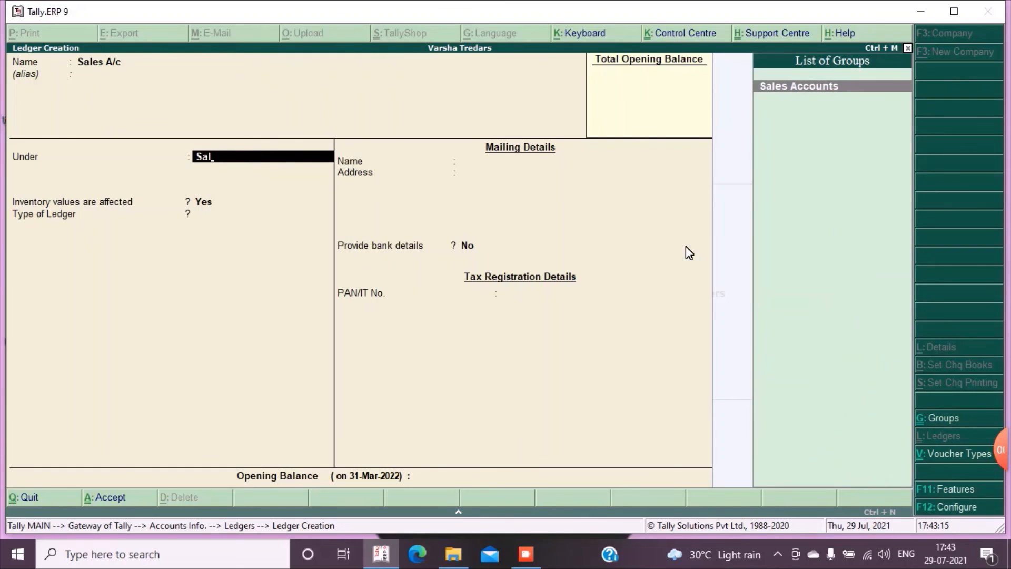
pyautogui.press('Return')
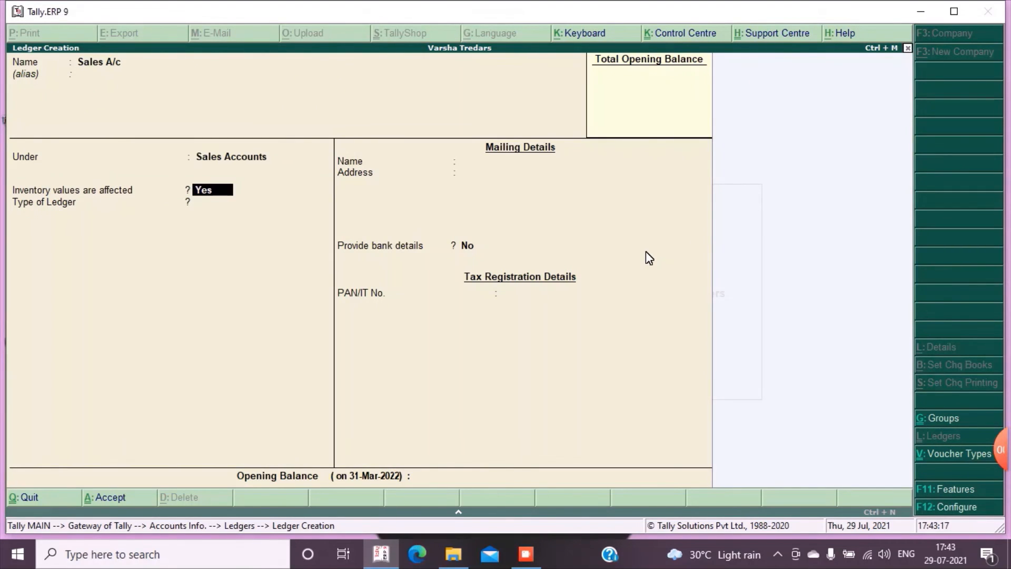
pyautogui.press('Return')
# Name the new ledger Capital A/c without an alias and place it under the Capital Account group
pyautogui.press('Return')
pyautogui.press('Return')
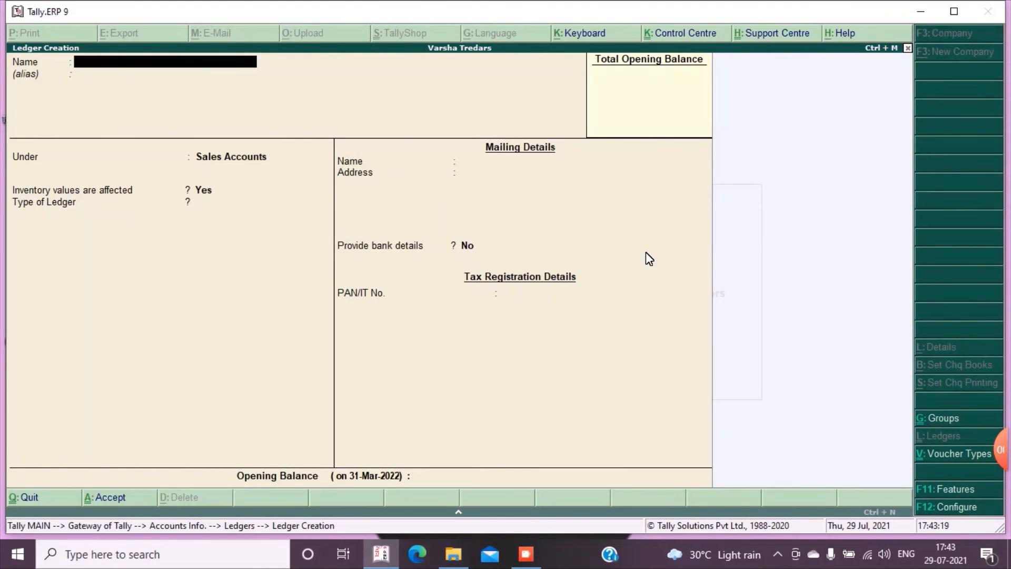
pyautogui.write('Capital a/c')
pyautogui.press('Return')
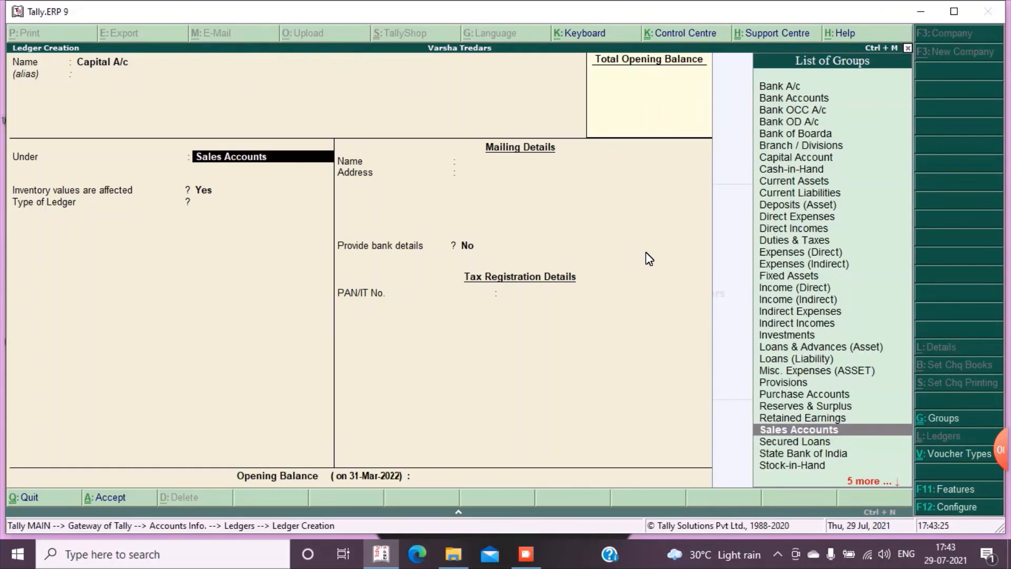
pyautogui.write('Cap')
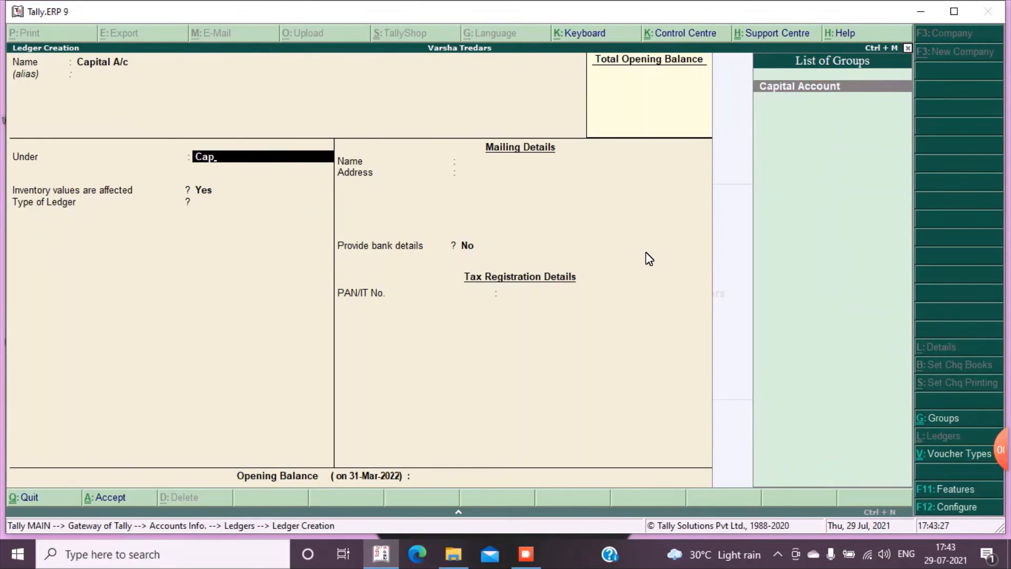
pyautogui.press('Return')
# Set inventory values affected to No, keep the default mailing details without a pincode, save the Capital A/c ledger and quit ledger creation
pyautogui.write('n')
pyautogui.press('Return')
pyautogui.press('Return')
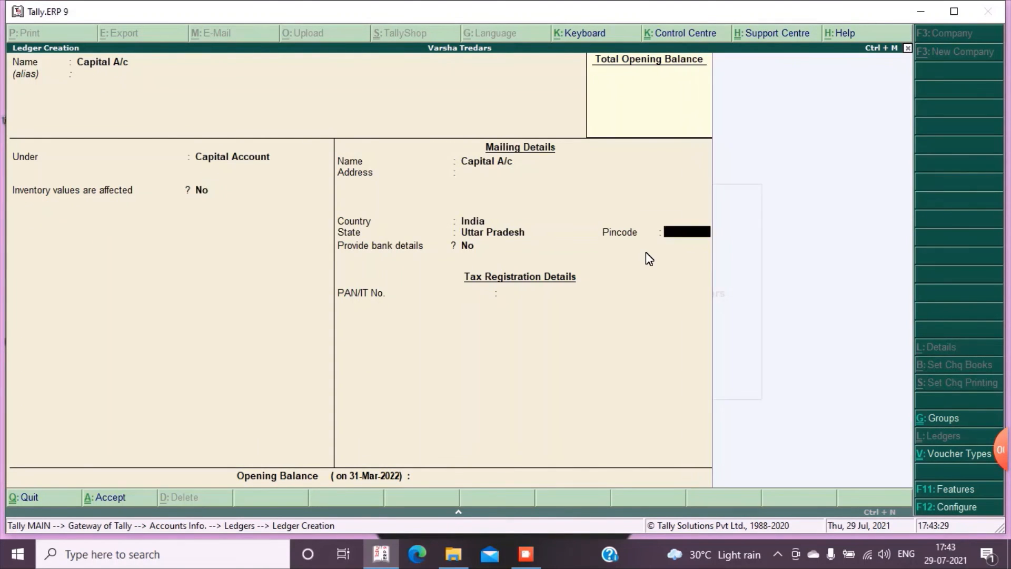
pyautogui.press('Return')
pyautogui.press('Return')
pyautogui.press('Return')
pyautogui.press('Return')
pyautogui.press('Return')
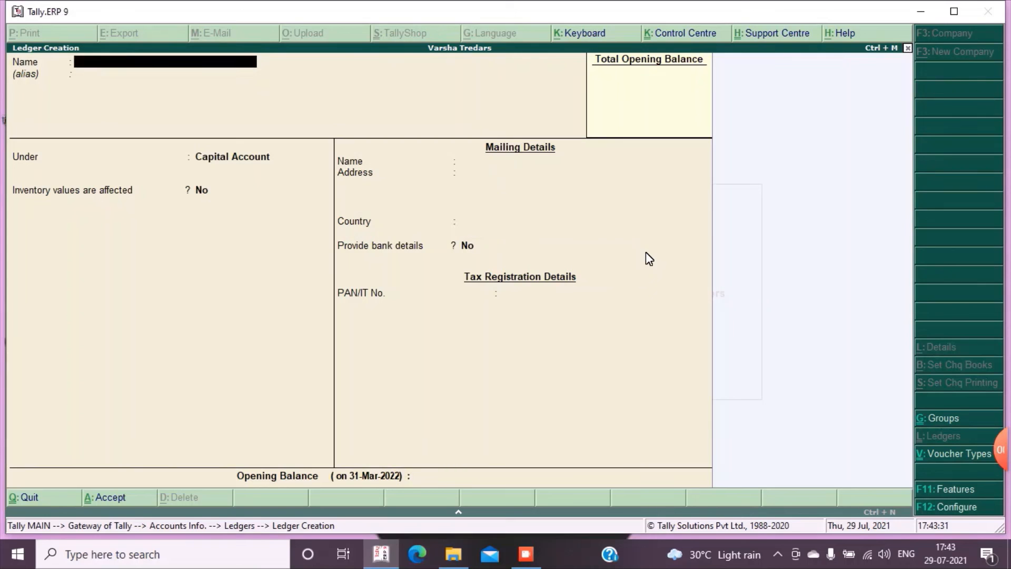
pyautogui.press('Escape')
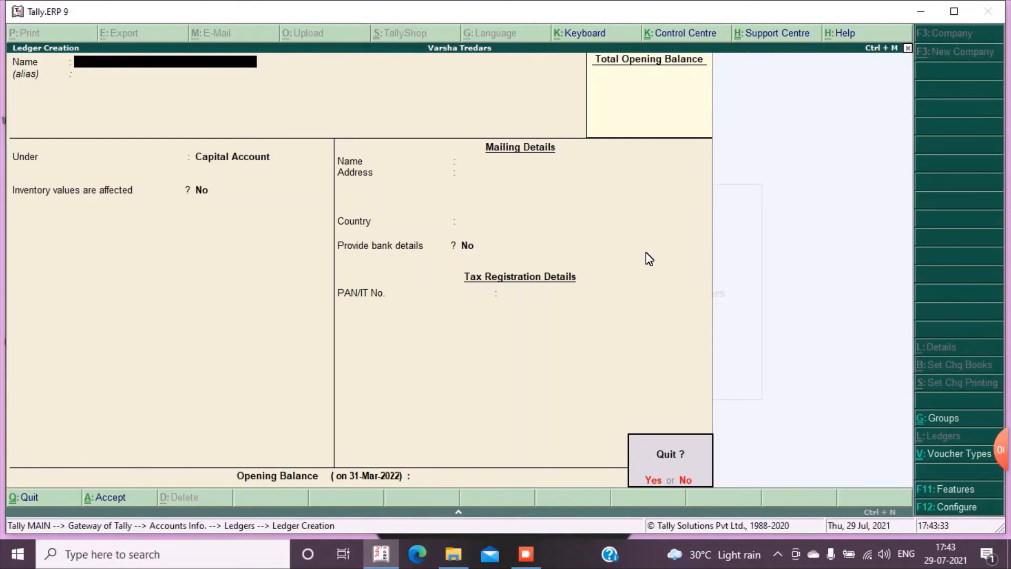
pyautogui.press('Return')
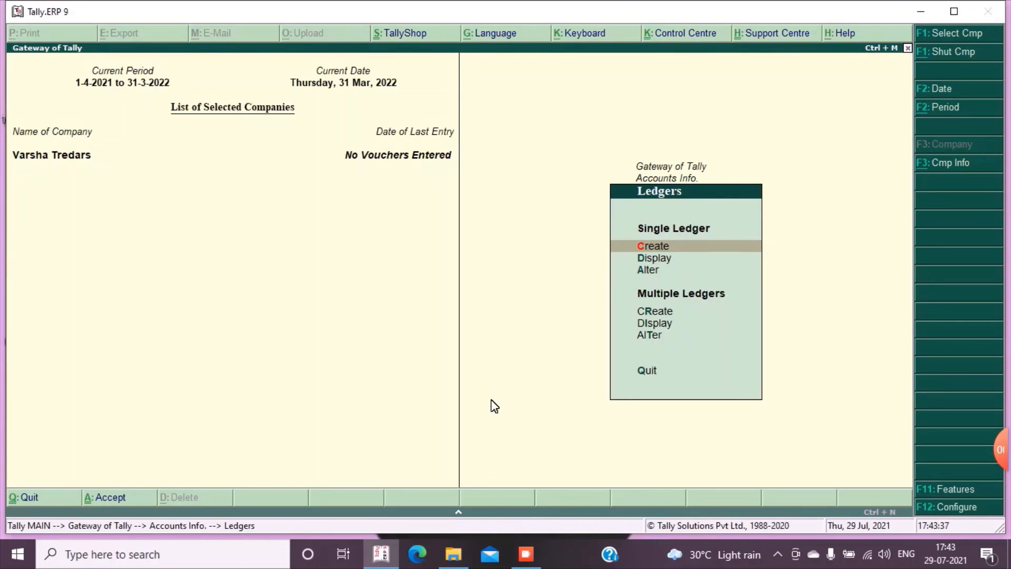
# Display the list of single ledgers to review the created accounts and return to the Gateway of Tally
pyautogui.click(653, 258)
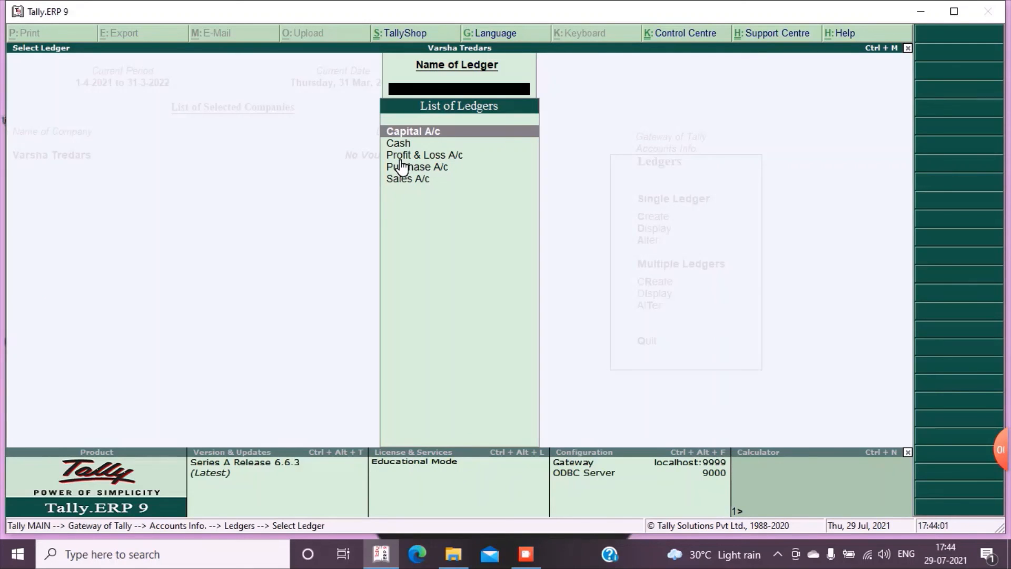
pyautogui.press('Escape')
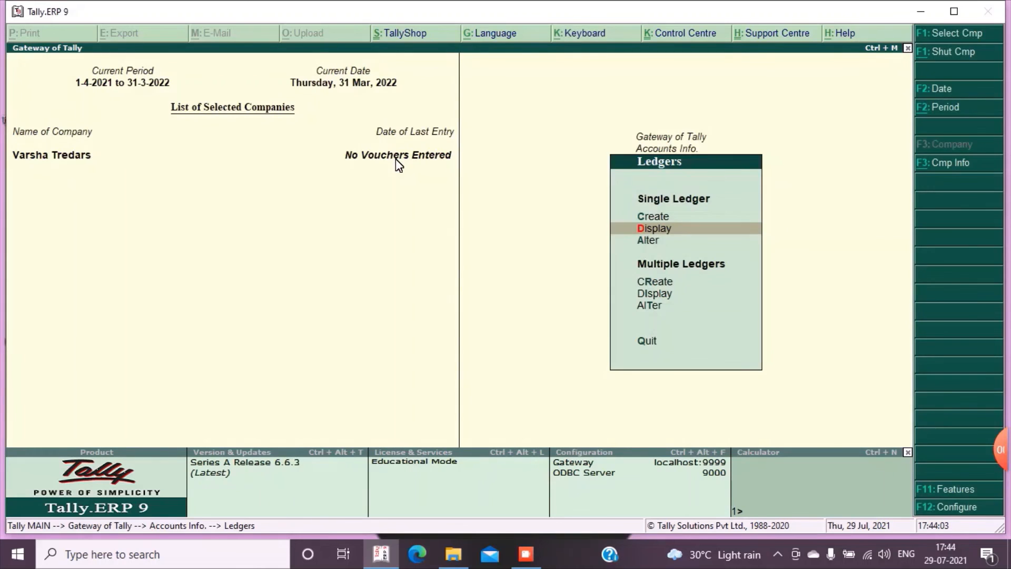
pyautogui.press('Escape')
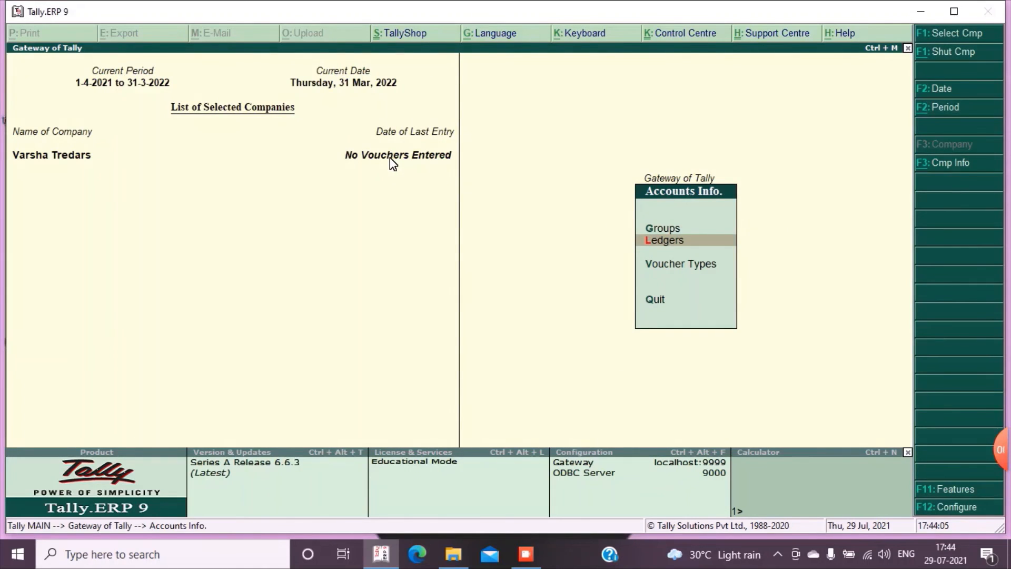
pyautogui.press('Escape')
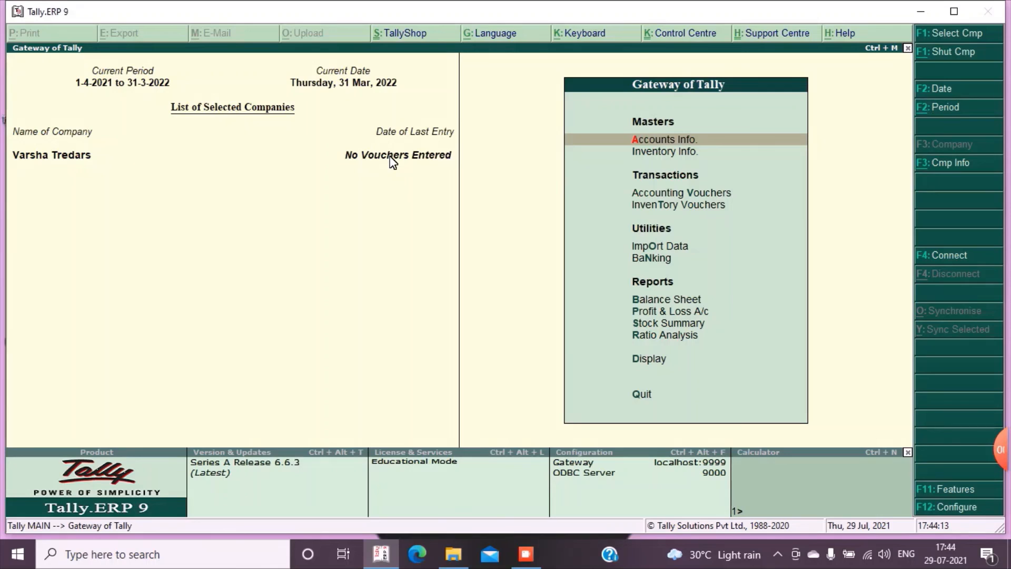
pyautogui.moveTo(908, 482)
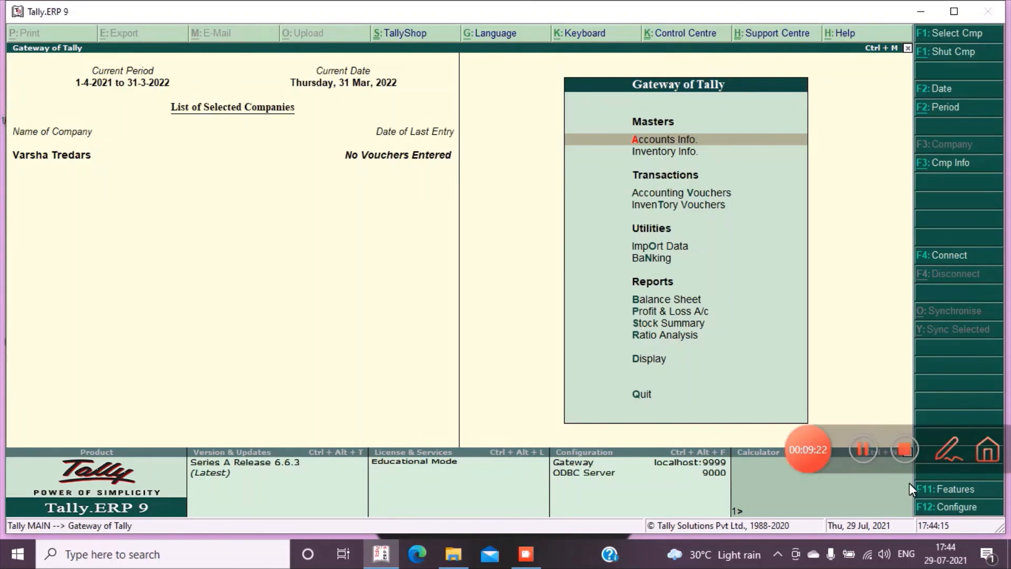